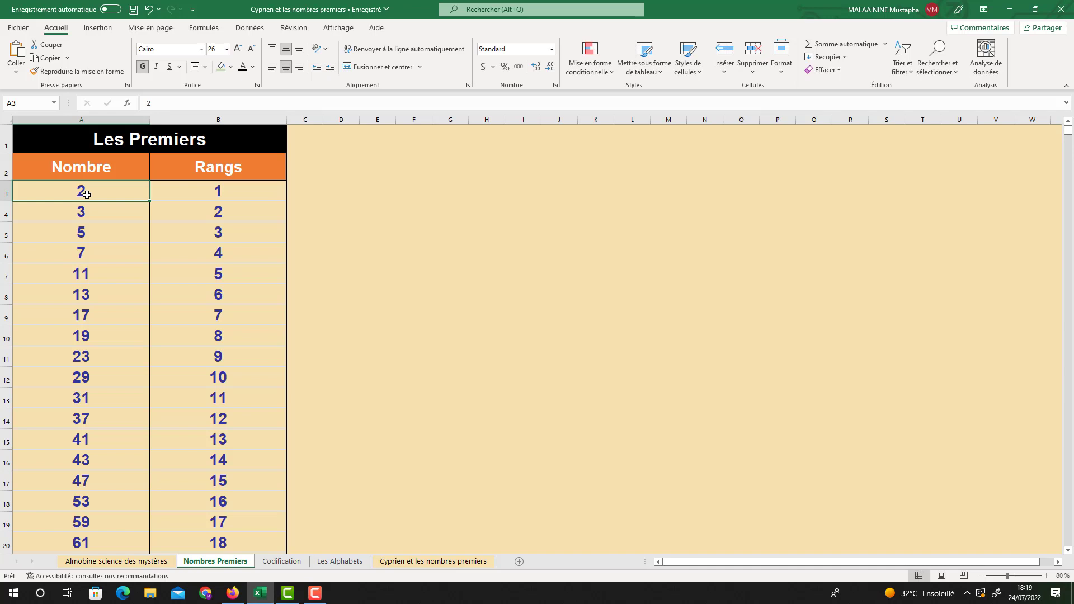
- Look over the prime numbers in the Nombre column and the matching values in the Rangs column
click(85, 247)
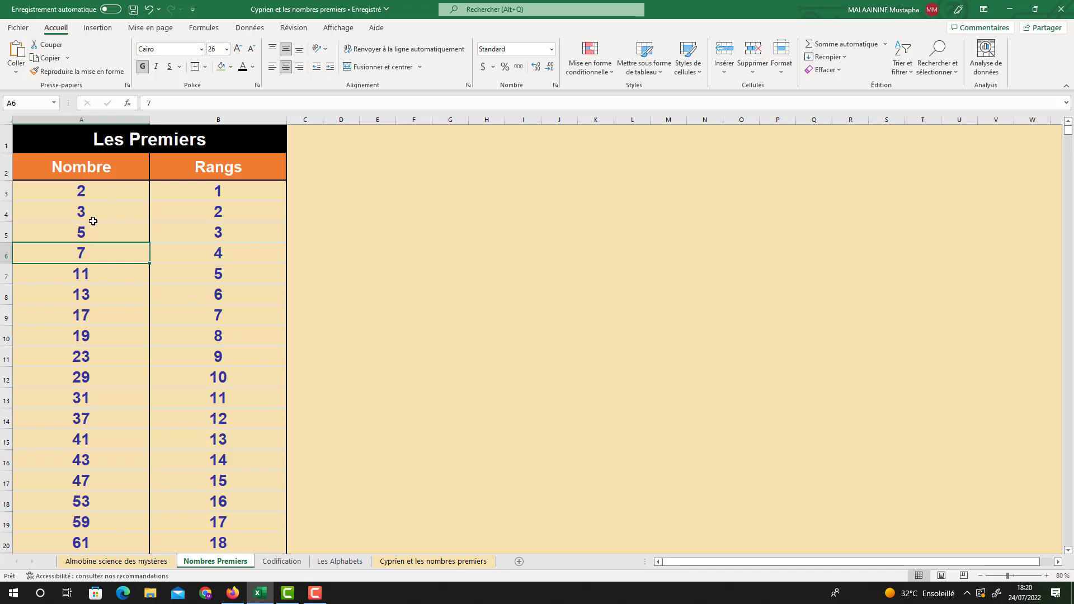
drag(89, 193, 83, 438)
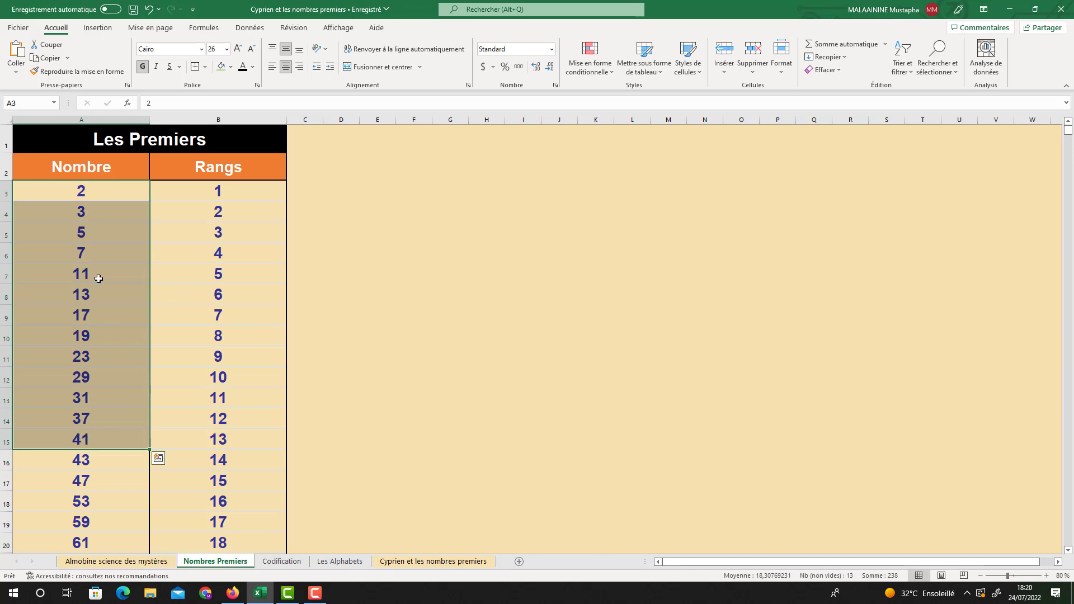
click(101, 193)
drag(99, 209, 95, 460)
drag(215, 195, 194, 468)
- Compare the primes 2, 3, 5 and 7 with their ranks and look through the rest of the list
click(92, 193)
click(204, 194)
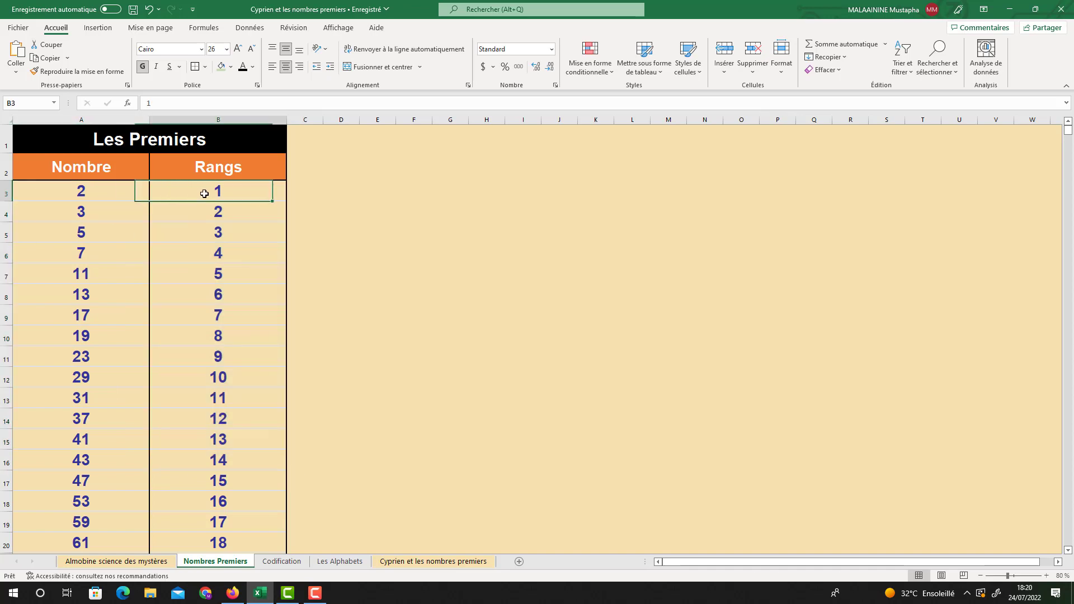
click(84, 210)
click(220, 213)
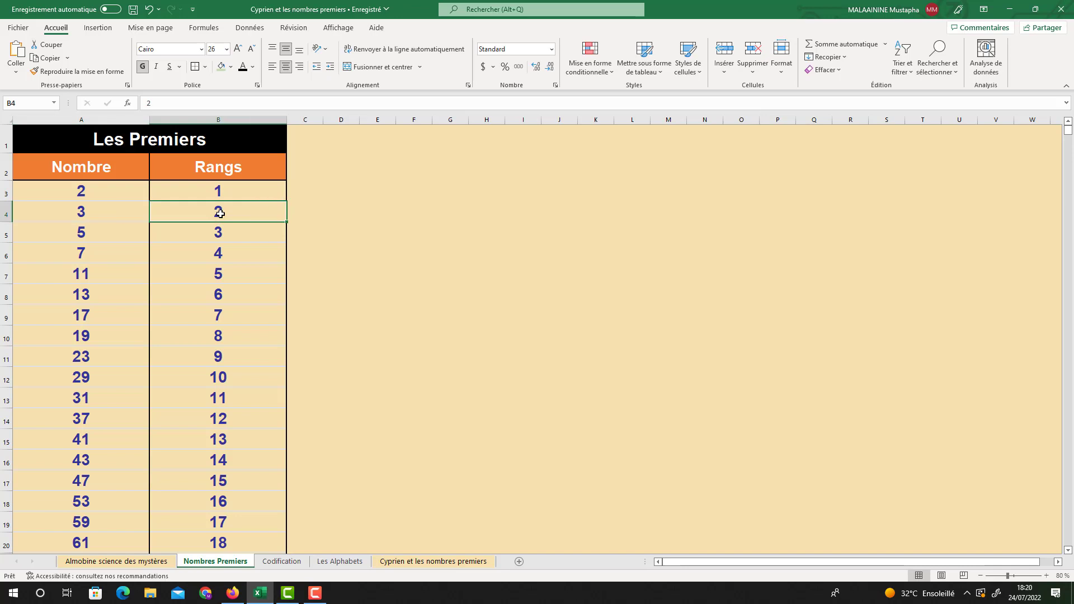
click(87, 230)
click(212, 239)
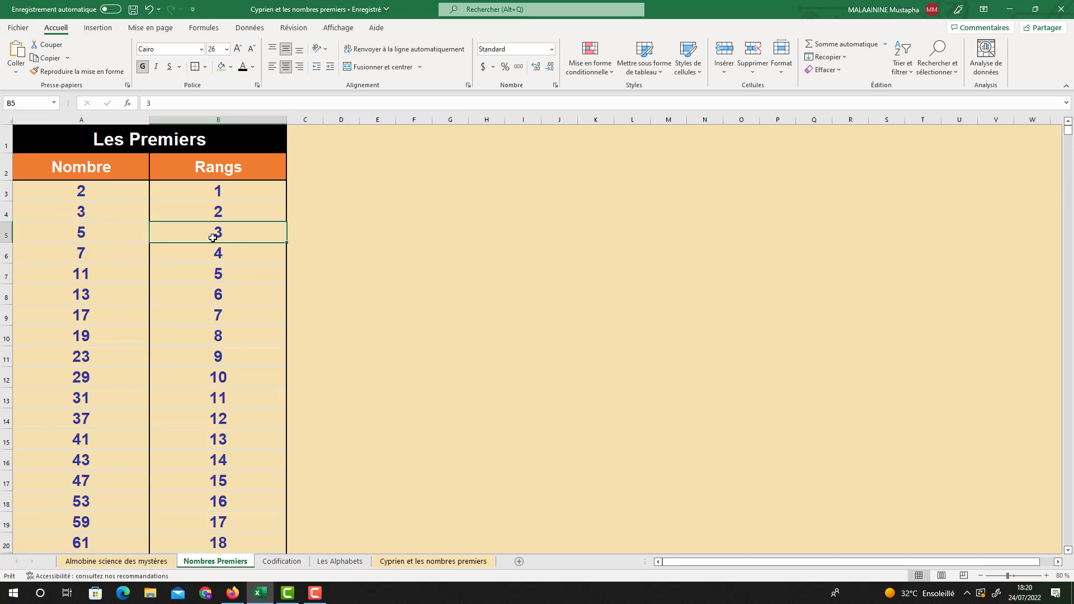
click(106, 250)
click(219, 256)
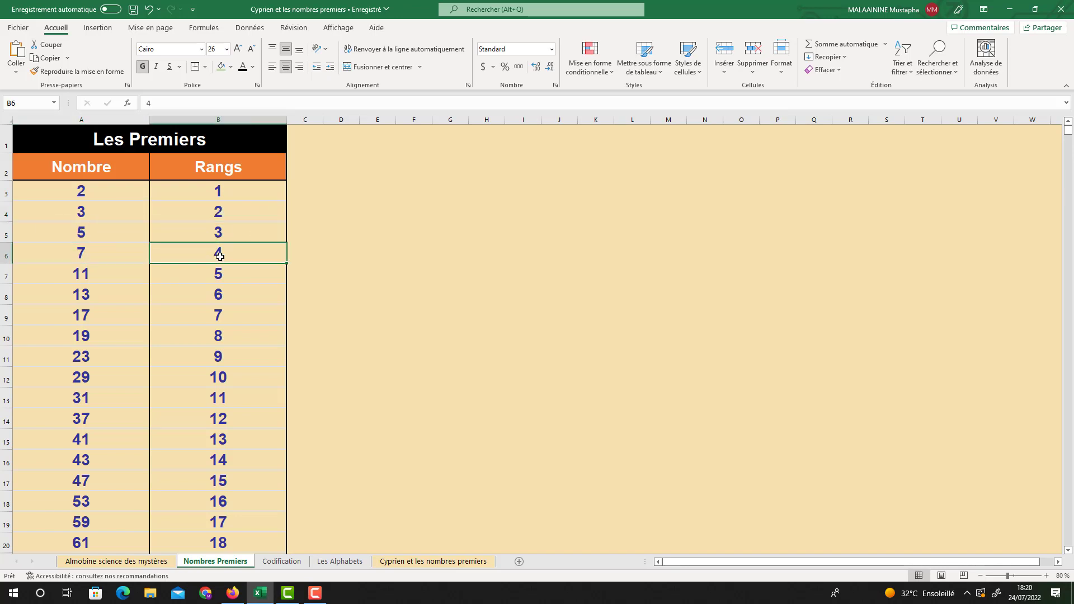
scroll(220, 256, down, 7)
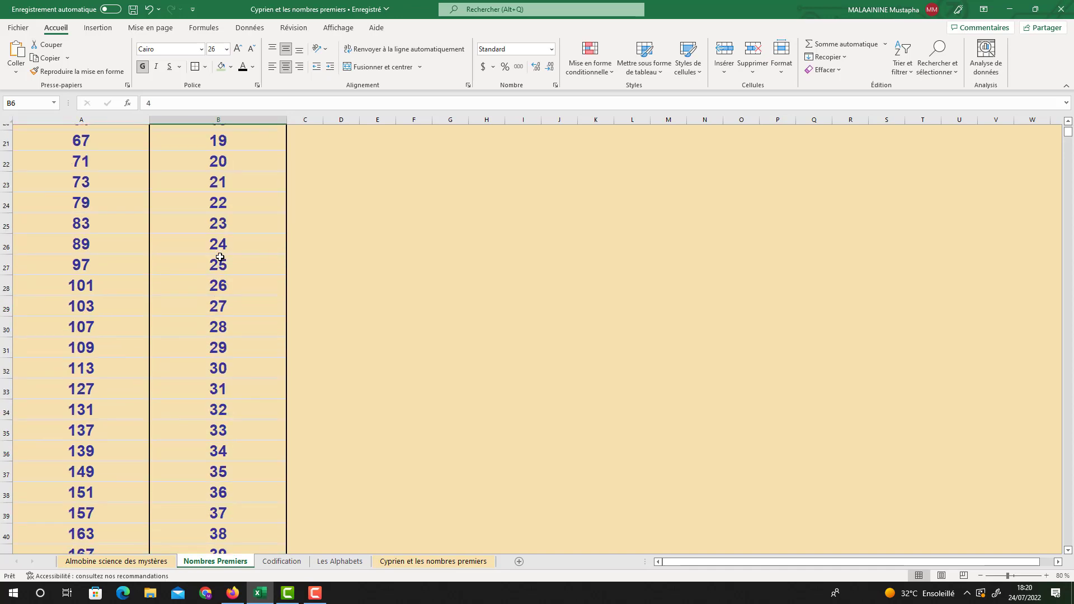
scroll(220, 257, up, 7)
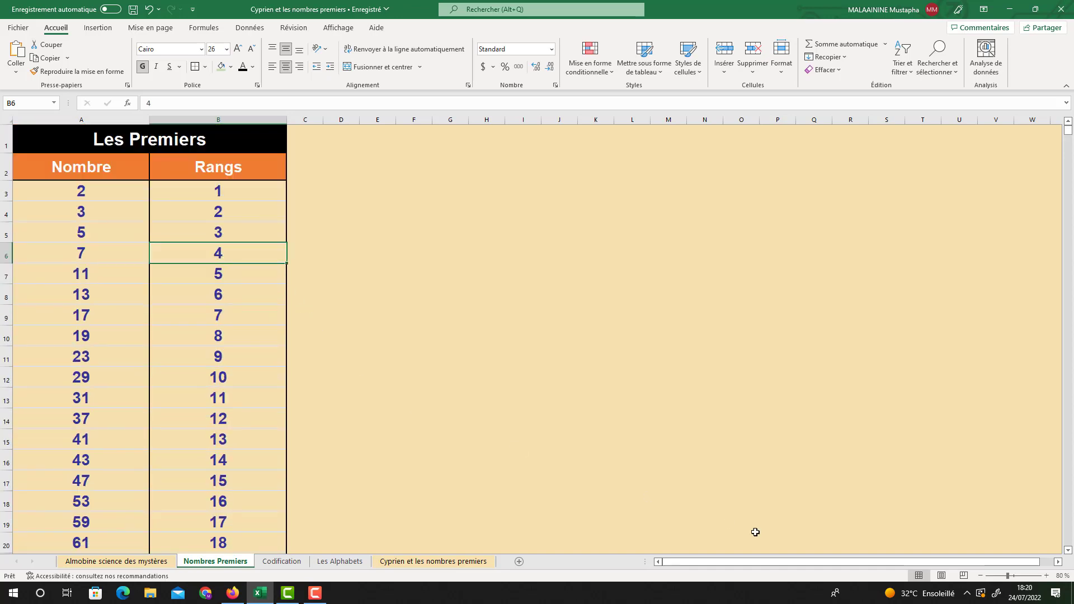
mouse_move(1027, 598)
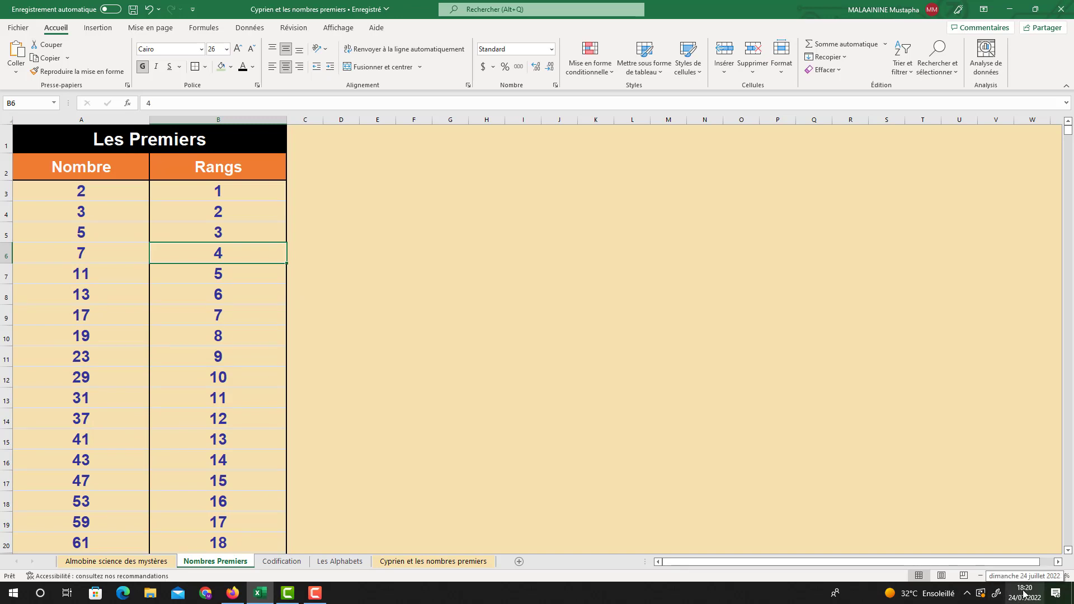
- Open the Codification sheet and examine which prime numbers are assigned to the letters A, B and C
click(281, 561)
drag(89, 192, 81, 460)
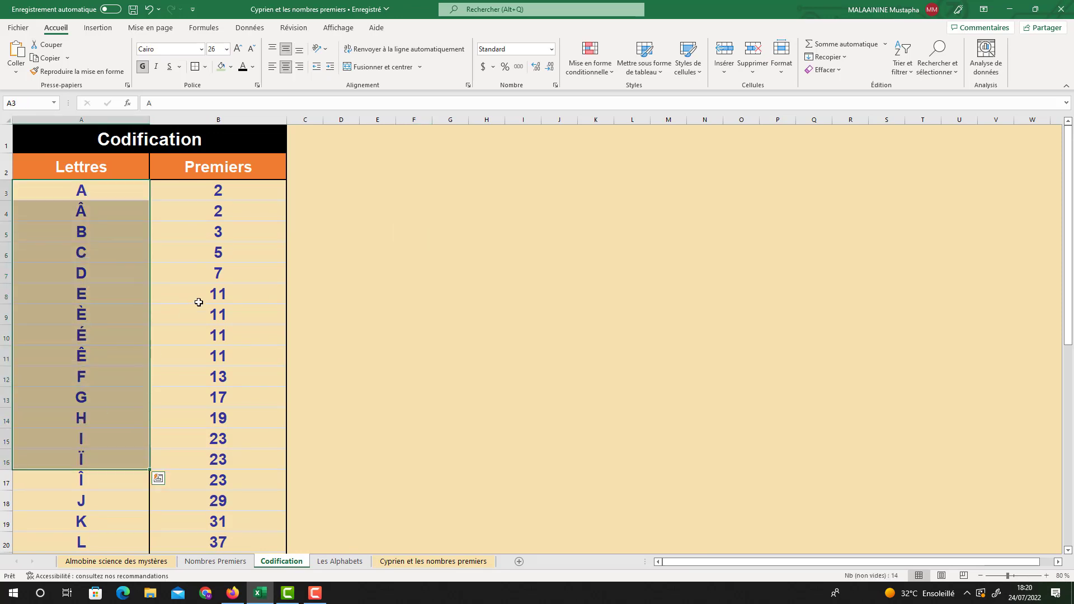
drag(217, 192, 219, 421)
click(143, 193)
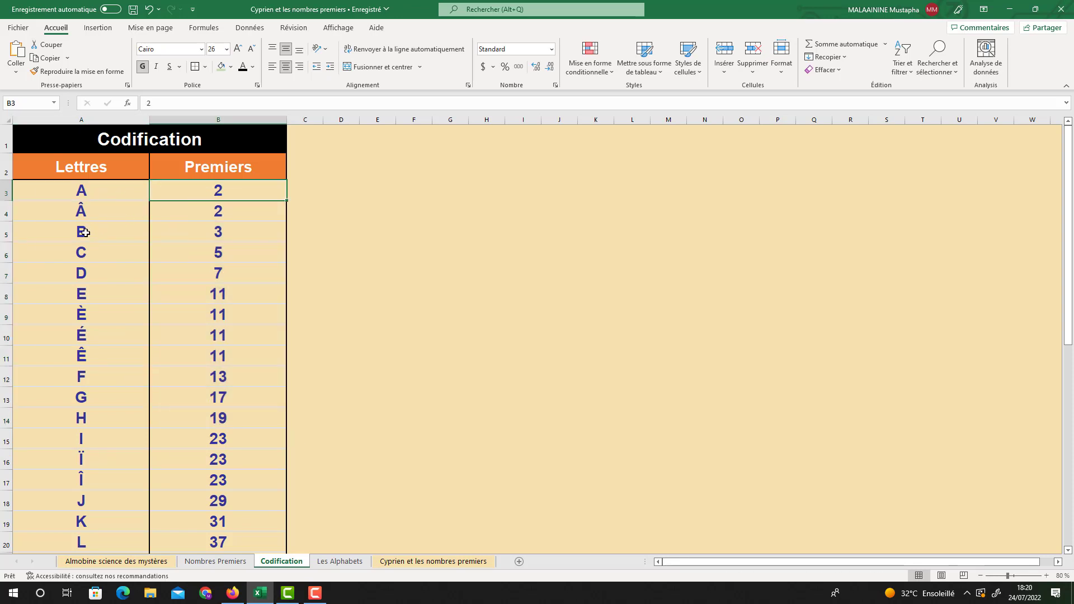
key(Down)
key(Down)
click(209, 229)
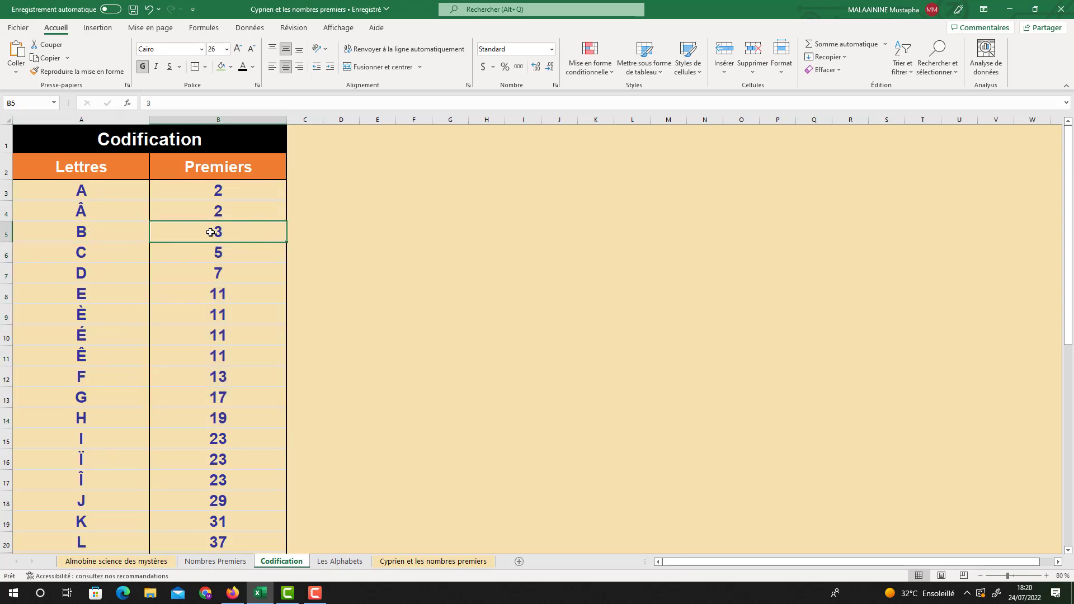
click(76, 259)
click(218, 254)
- Check the primes assigned to the letters Ê, Ï and Z, and review the upper part of the Premiers column
click(89, 361)
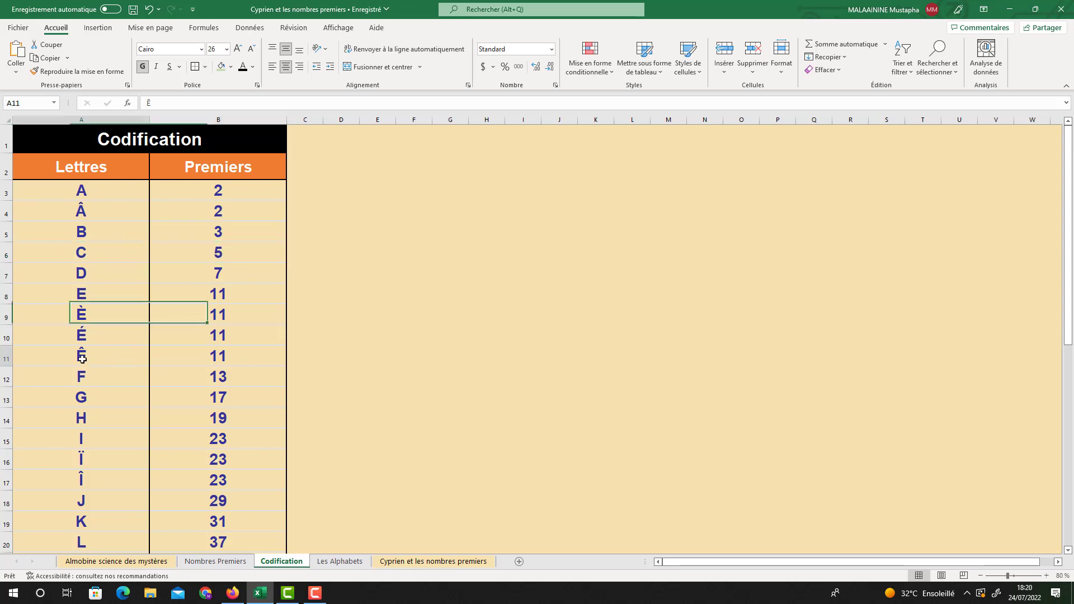
click(205, 358)
click(91, 462)
click(202, 453)
scroll(205, 444, down, 7)
click(82, 510)
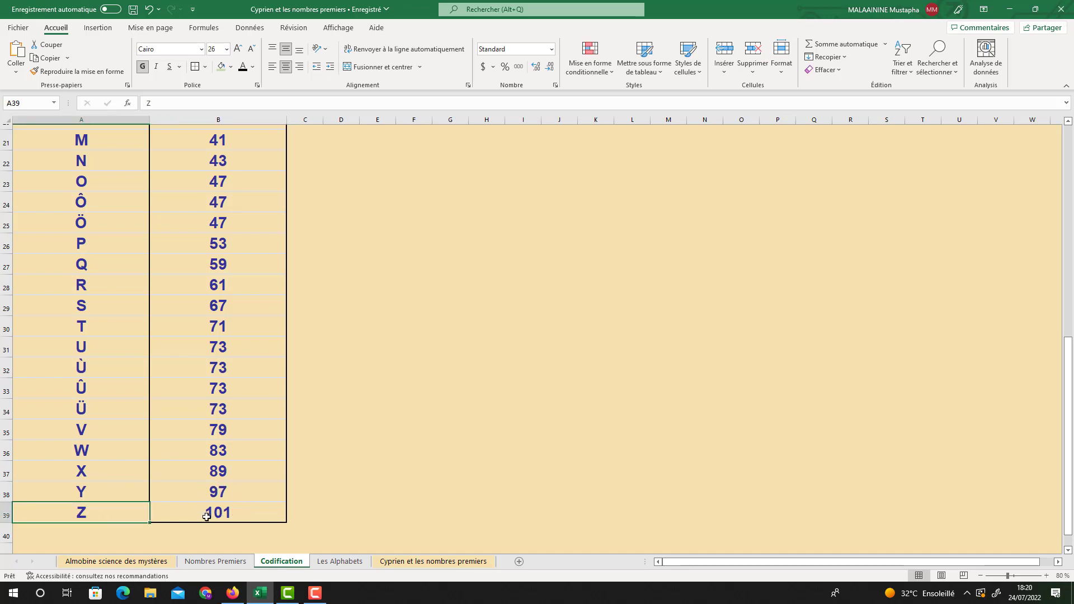
scroll(463, 307, up, 7)
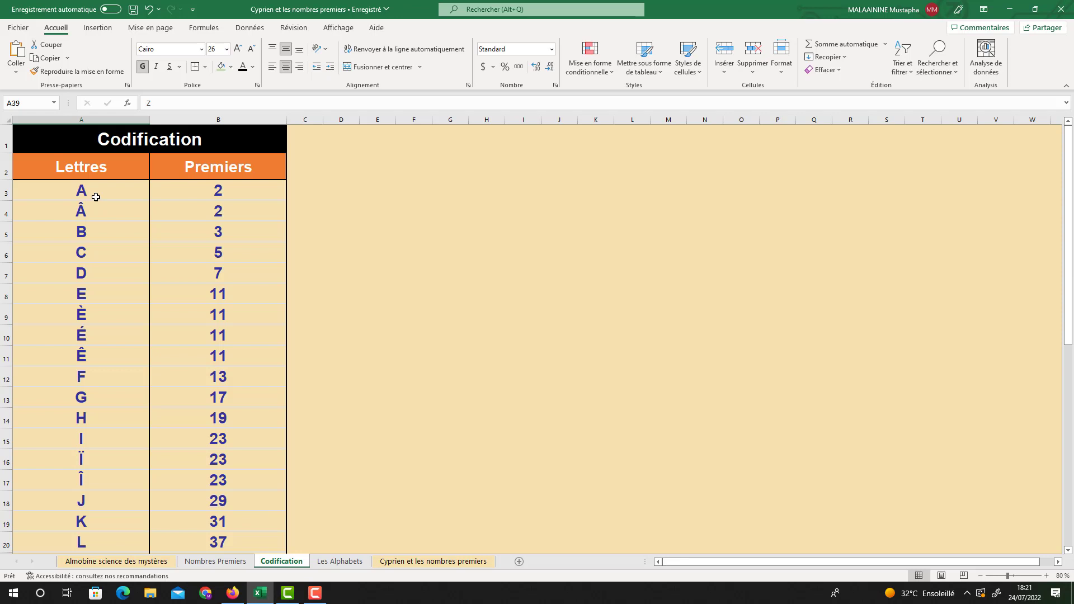
drag(217, 192, 218, 398)
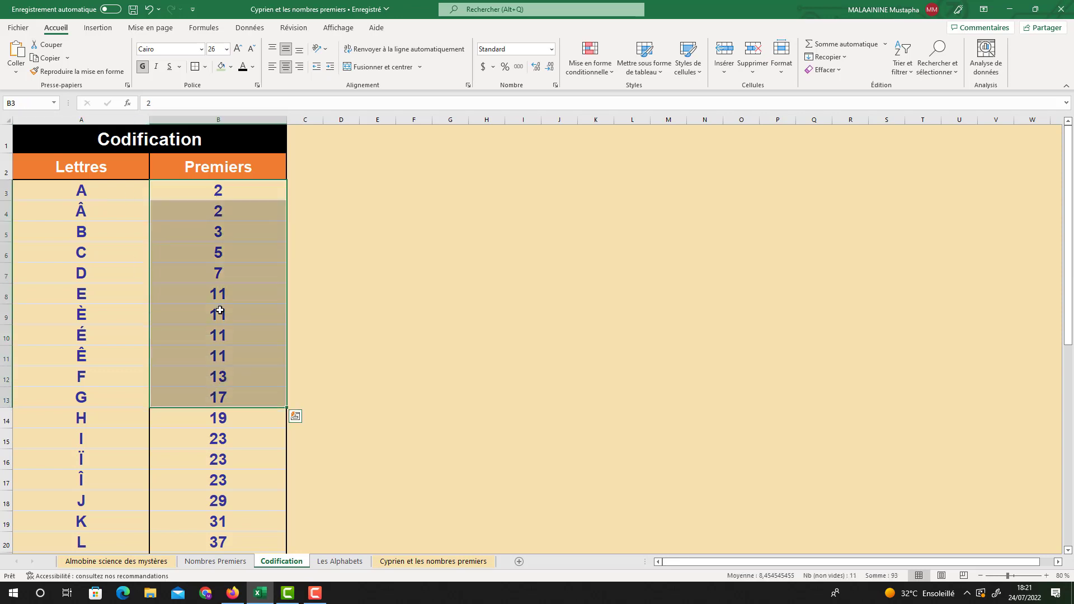
drag(225, 193, 222, 442)
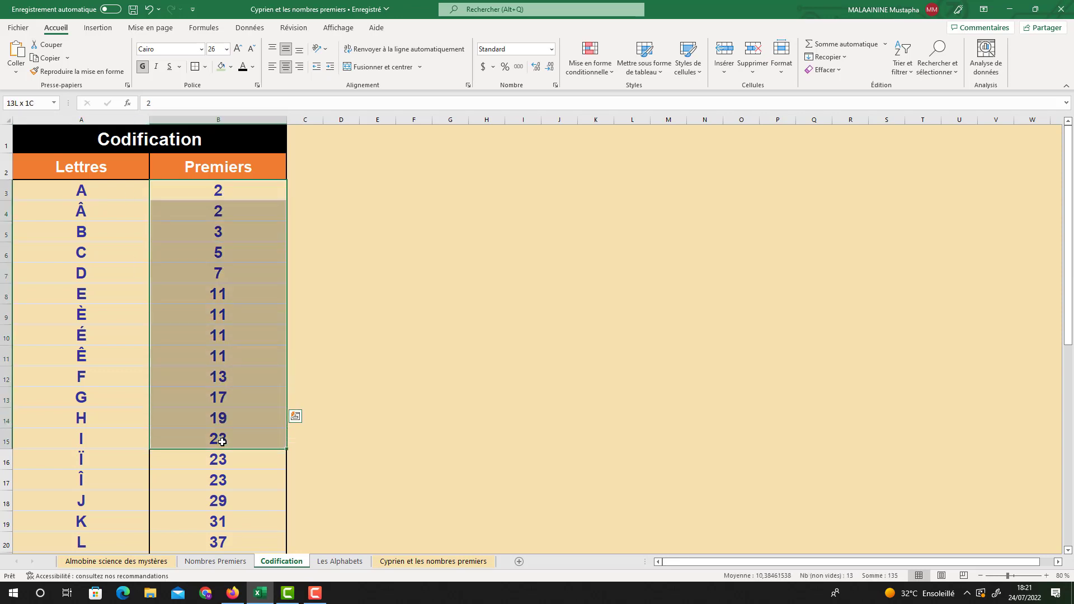
- Open the "Cyprien et les nombres premiers" sheet and read its introduction down to the question about Cyprien's age
click(404, 562)
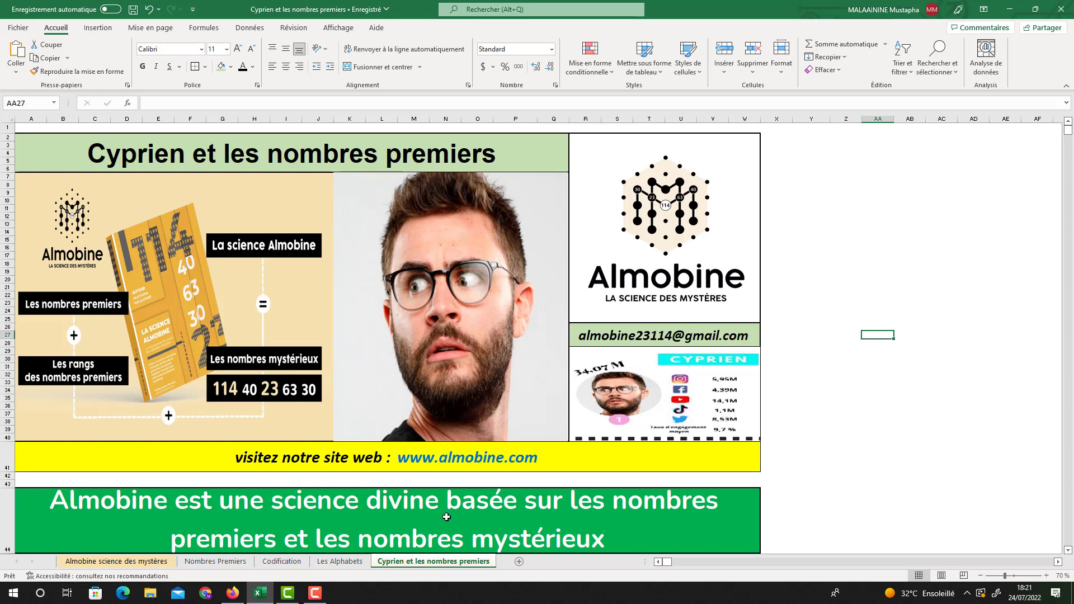
scroll(530, 403, down, 2)
scroll(530, 404, down, 1)
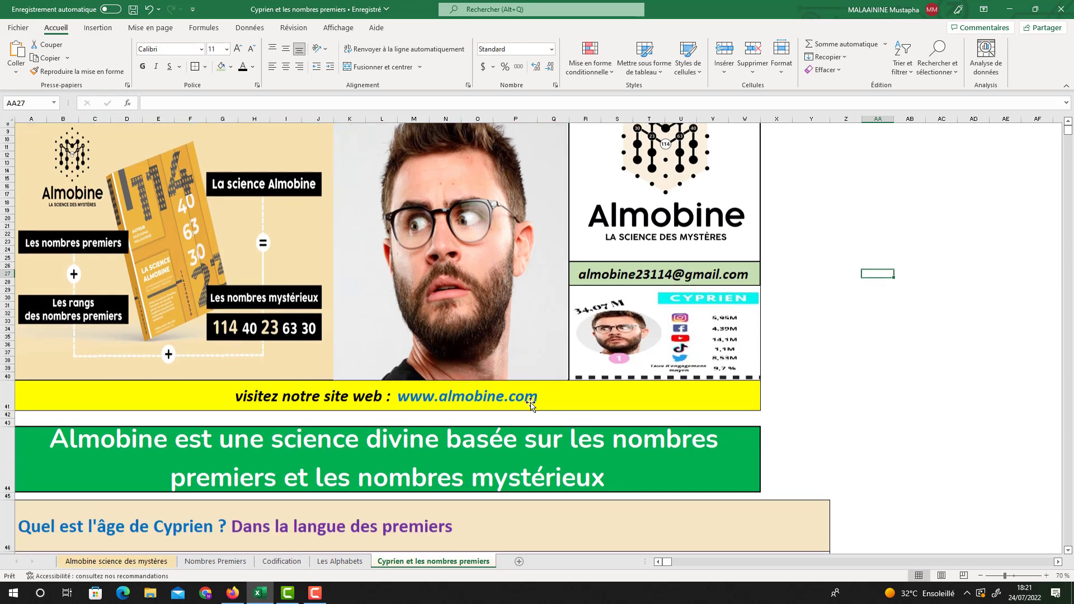
scroll(531, 401, up, 2)
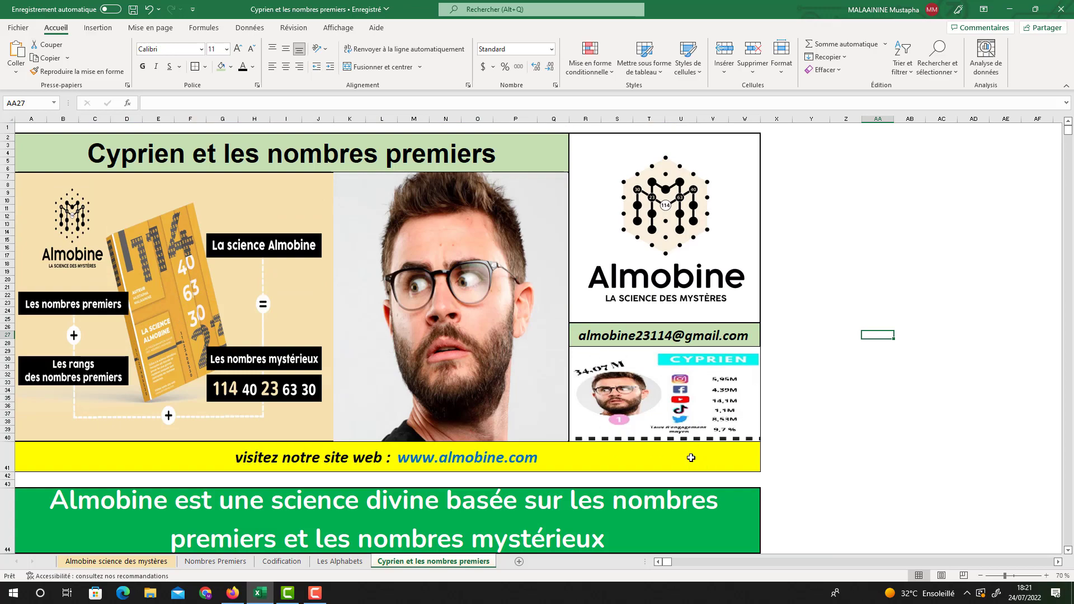
scroll(691, 453, down, 7)
scroll(692, 452, up, 3)
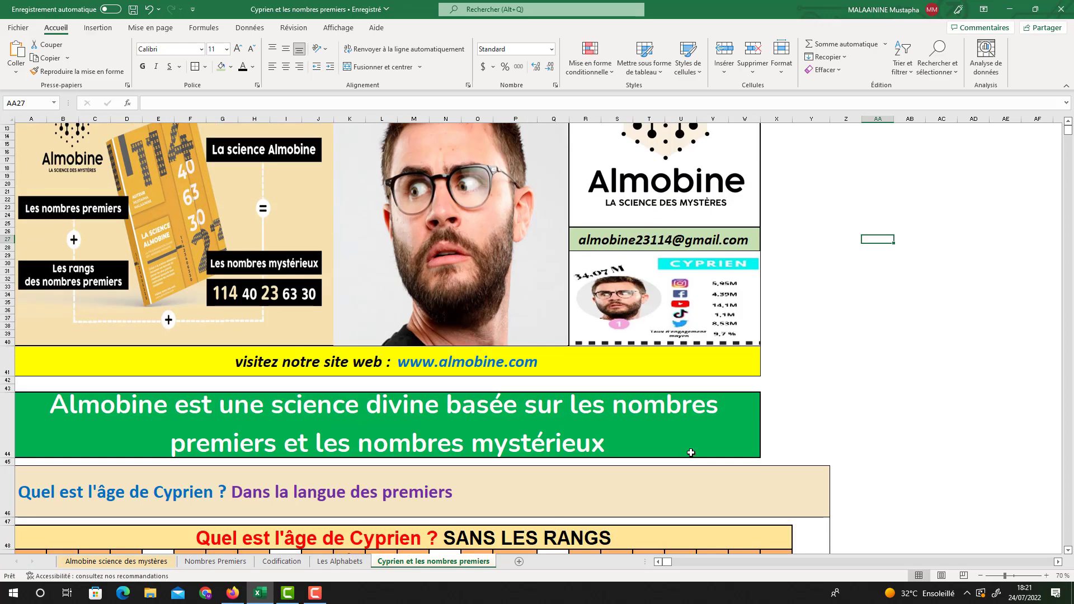
scroll(691, 452, up, 4)
scroll(685, 450, down, 4)
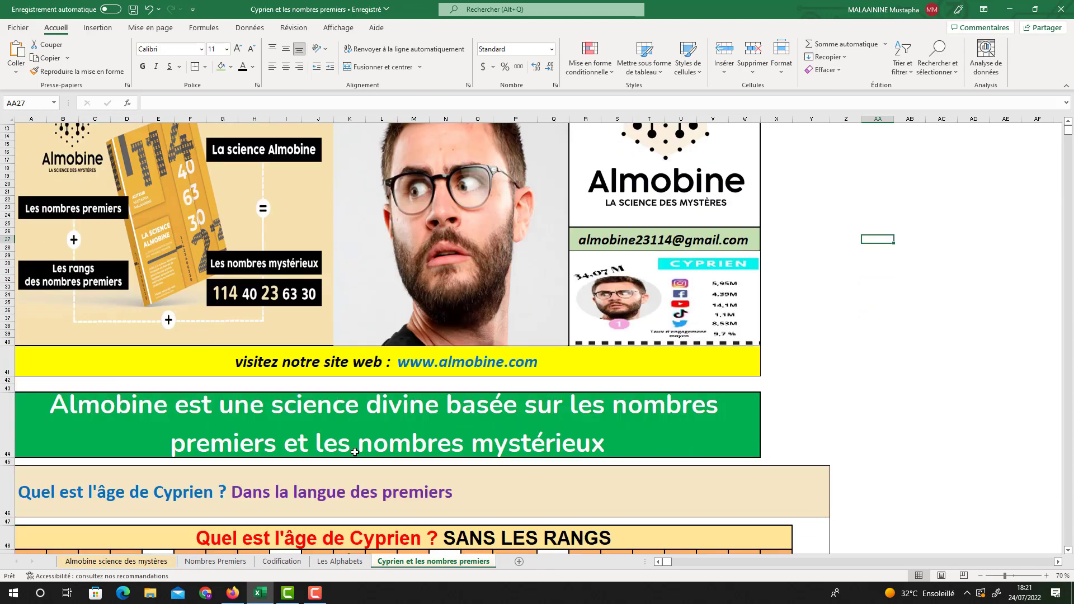
click(401, 417)
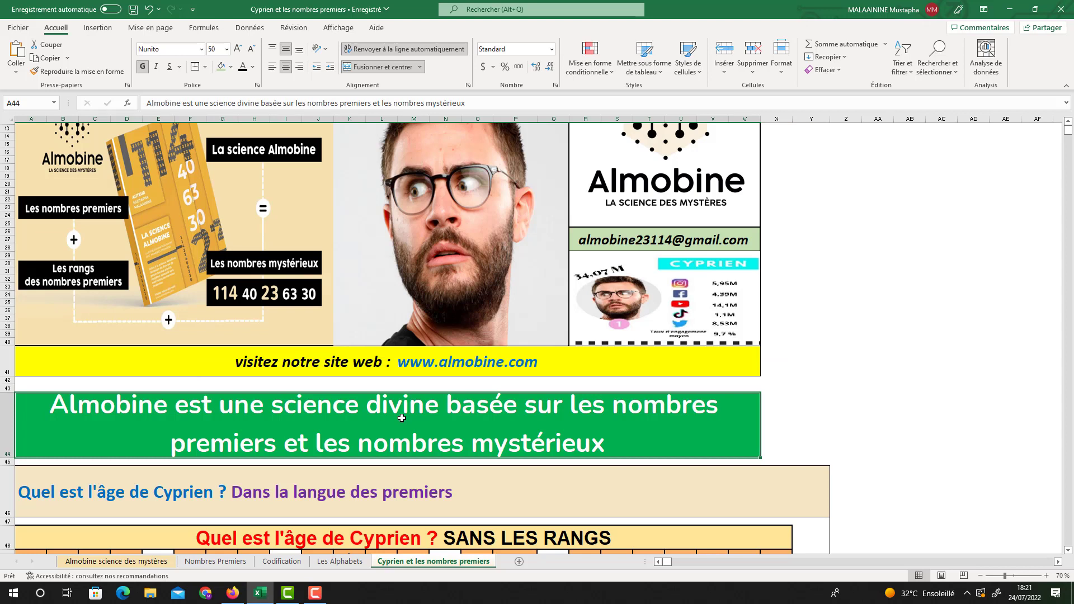
scroll(401, 418, down, 4)
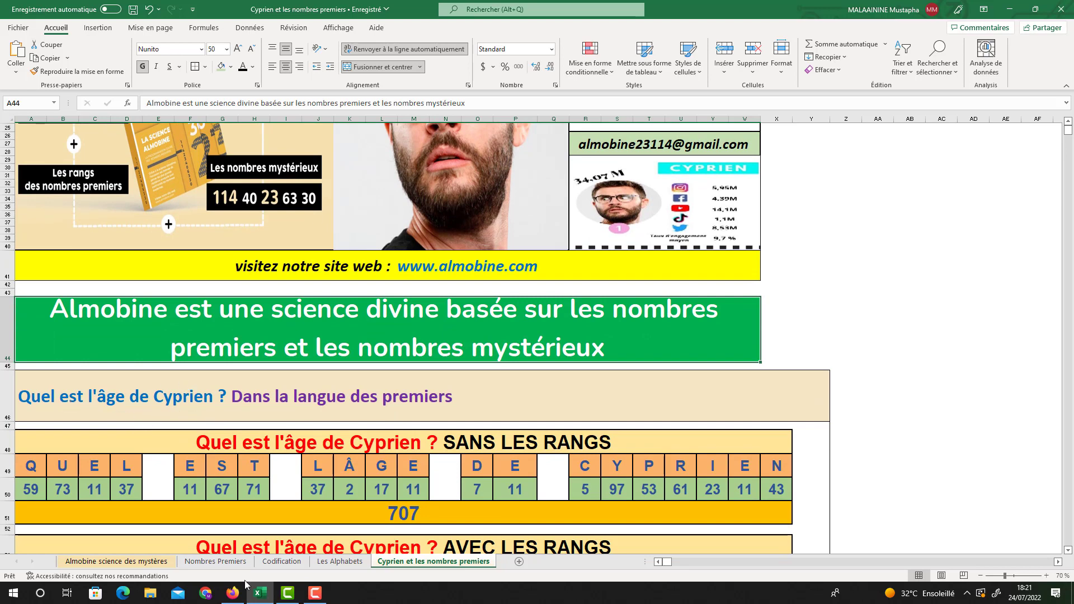
- Switch to Firefox and check the Google results for "l'age de cyprien"
click(232, 592)
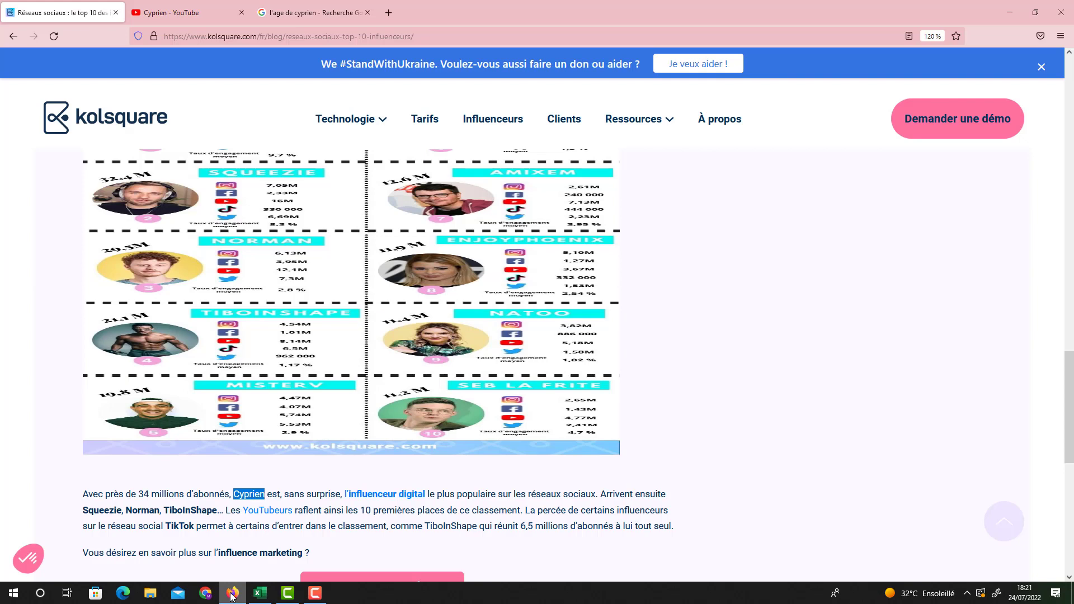
click(324, 12)
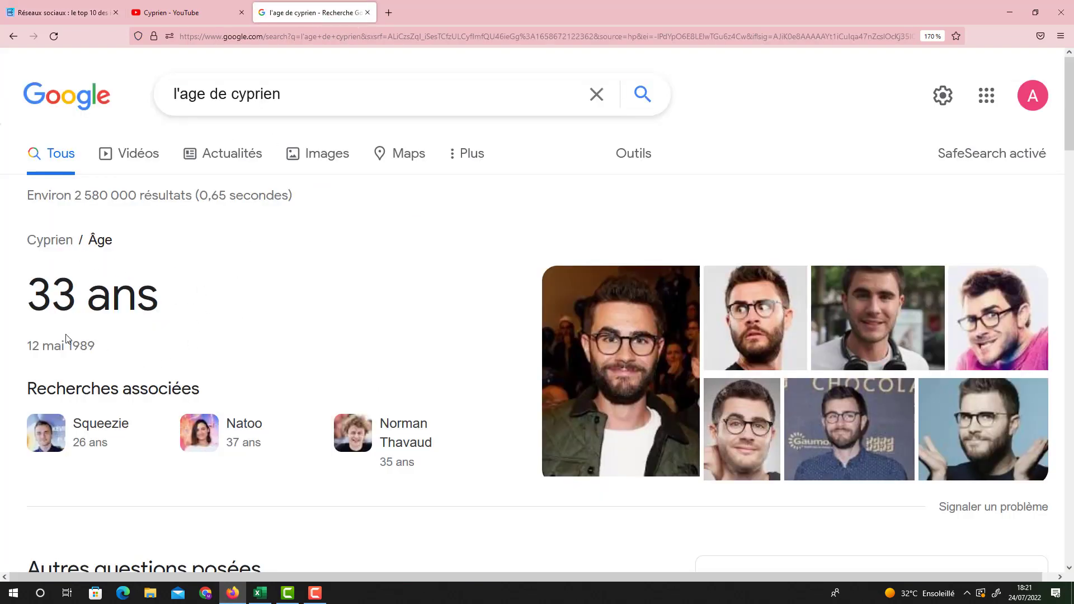
scroll(584, 432, down, 10)
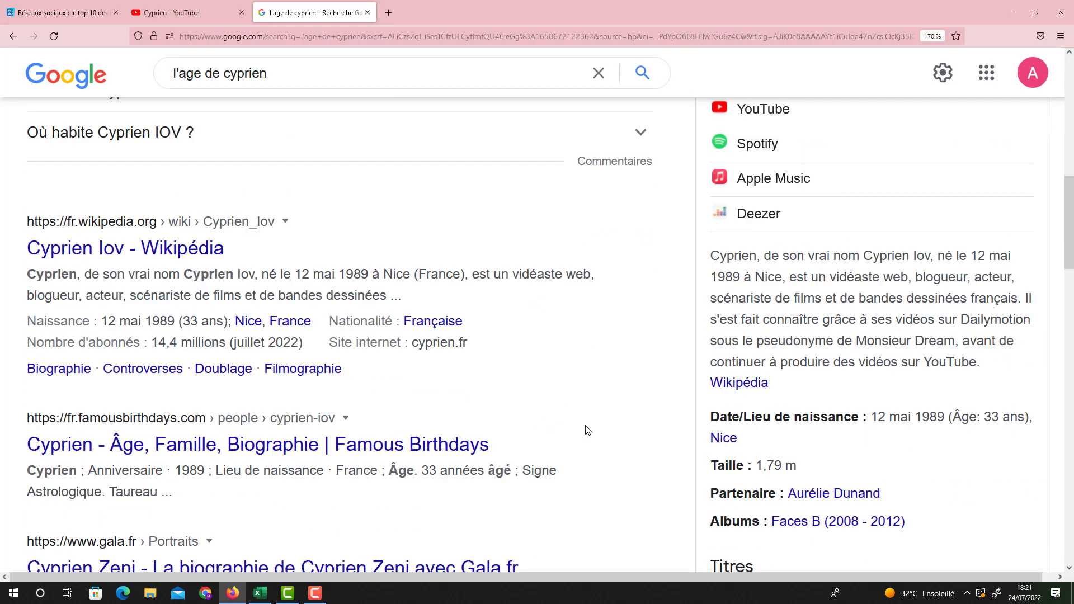
scroll(999, 432, up, 10)
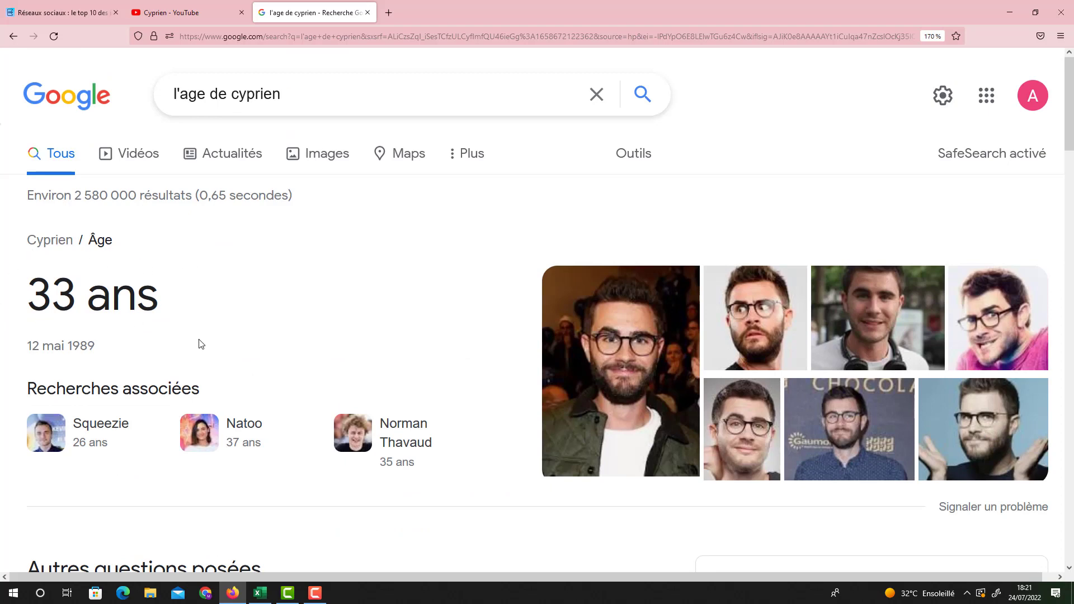
- Return to the Excel workbook and examine the SANS LES RANGS and AVEC LES RANGS letter tables and the age section below
click(258, 596)
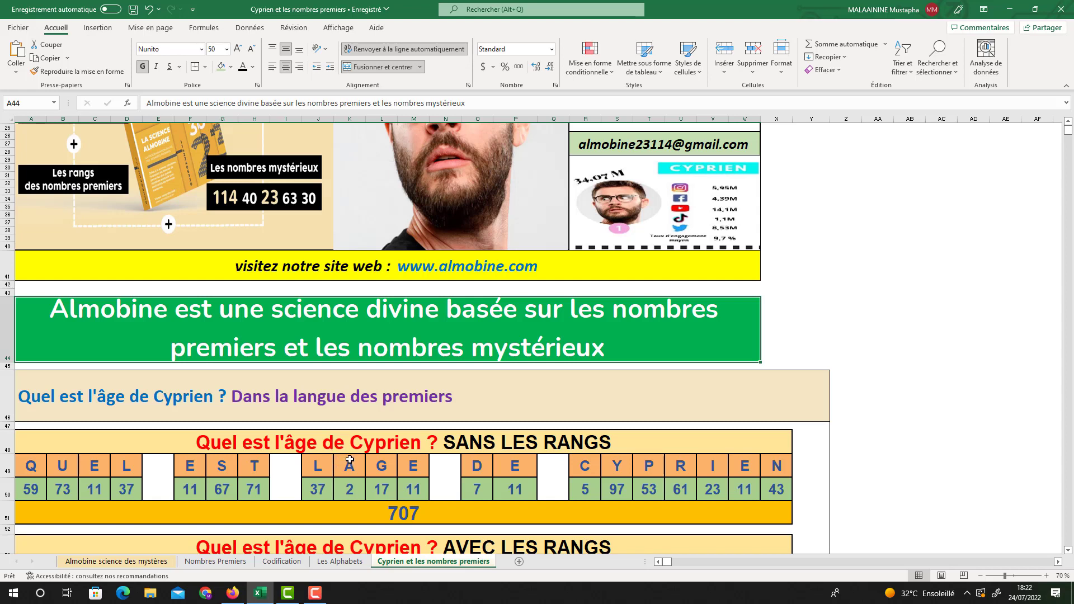
scroll(350, 460, down, 6)
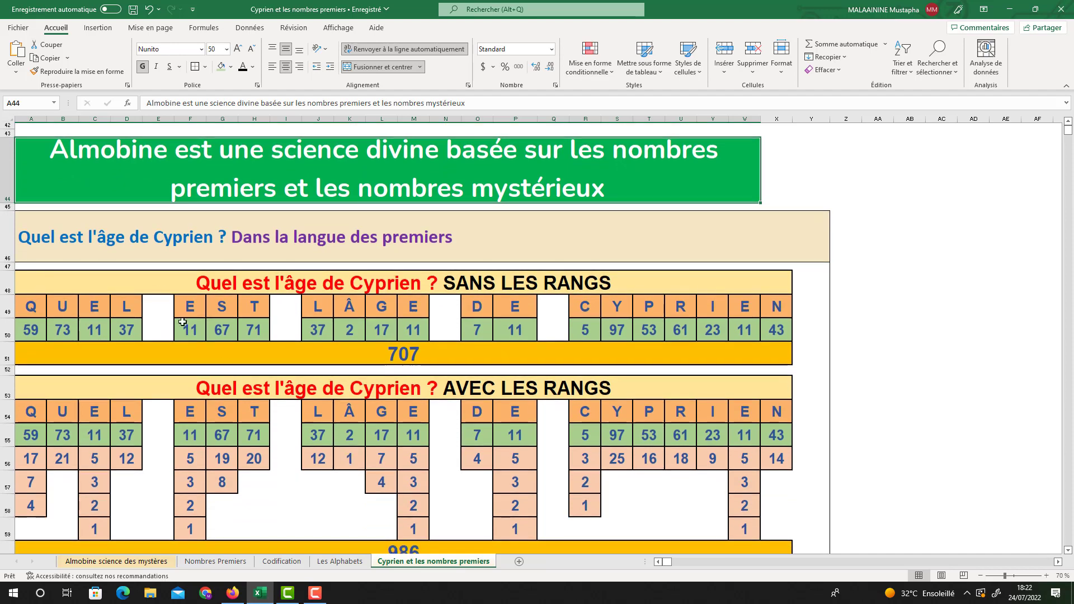
drag(282, 281, 291, 351)
scroll(291, 350, down, 2)
drag(306, 286, 310, 458)
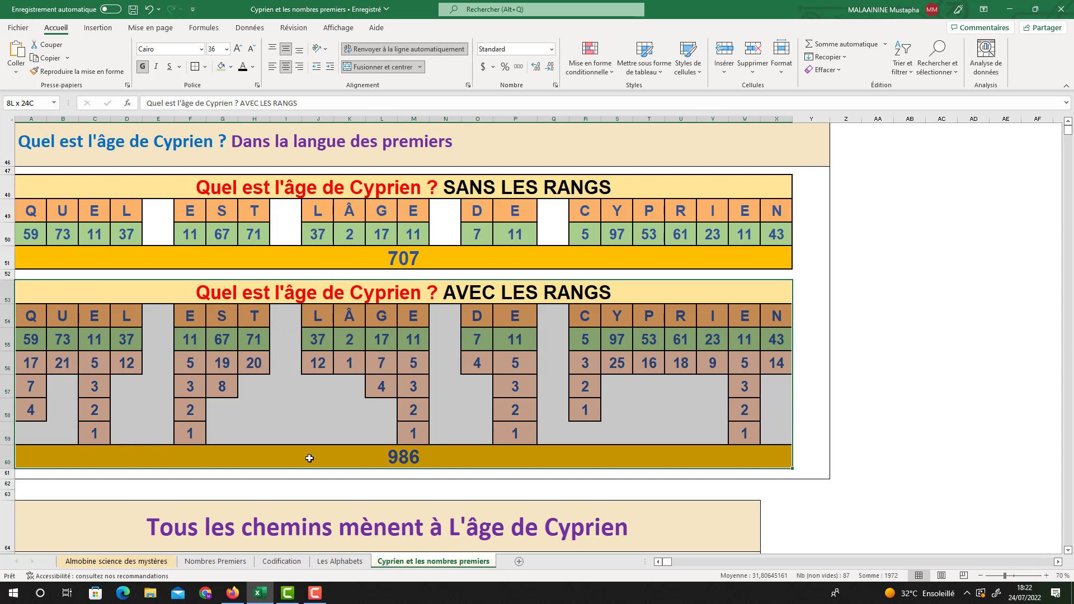
scroll(310, 458, down, 4)
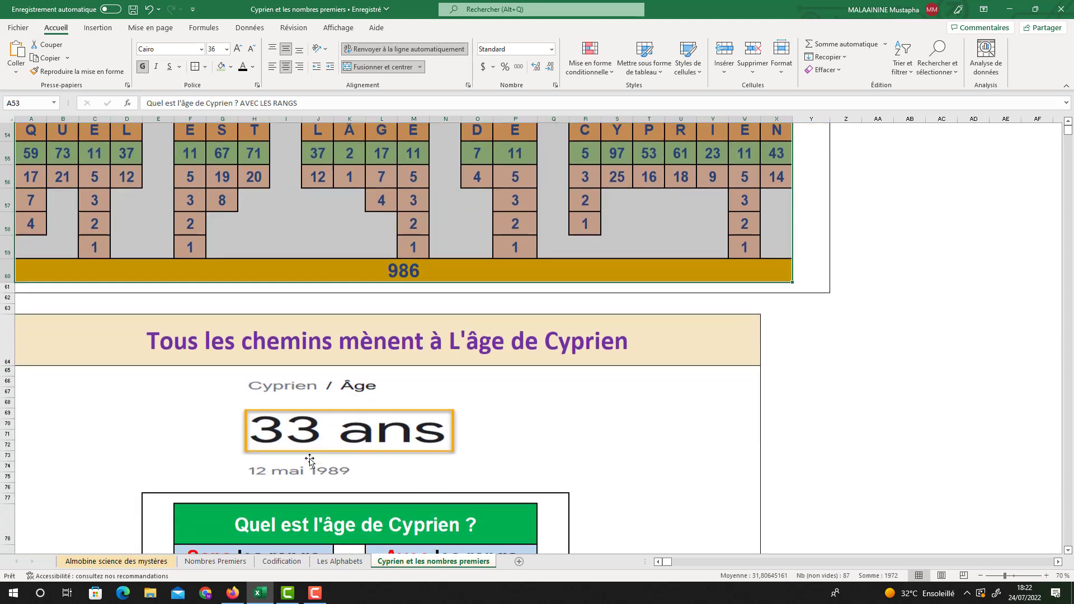
scroll(310, 458, down, 3)
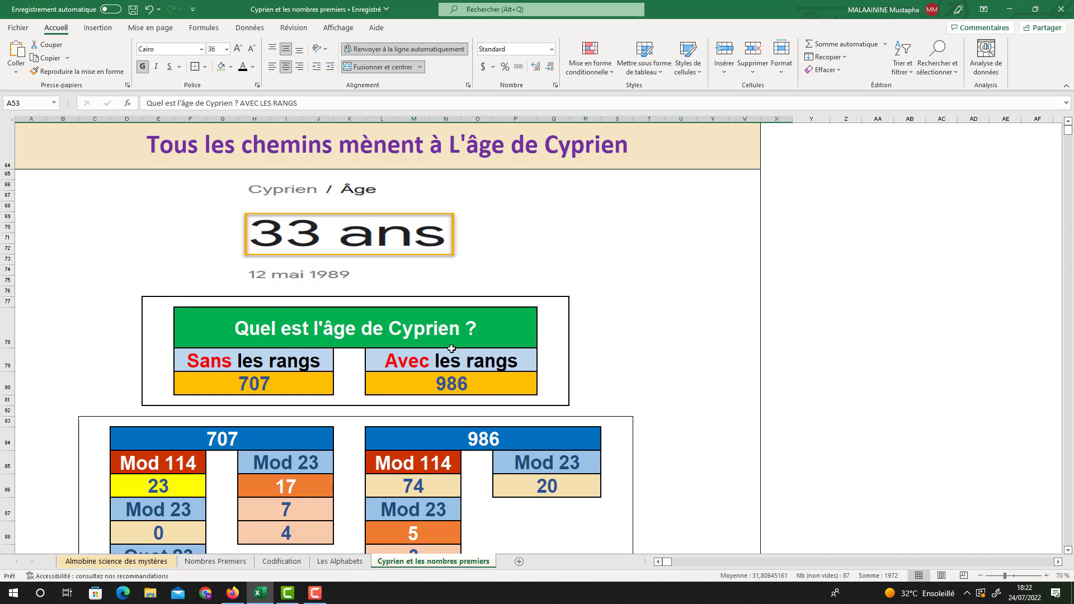
- Compare the Sans les rangs and Avec les rangs totals in the age summary with the sum formulas under the two letter tables
click(288, 379)
click(443, 384)
scroll(442, 384, up, 4)
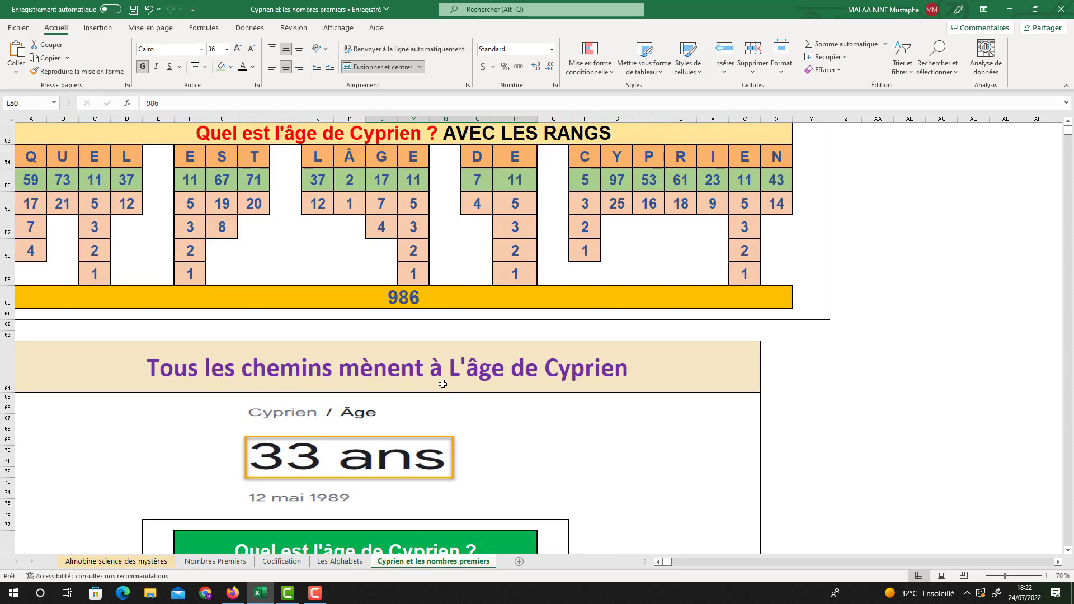
scroll(443, 383, up, 2)
click(416, 226)
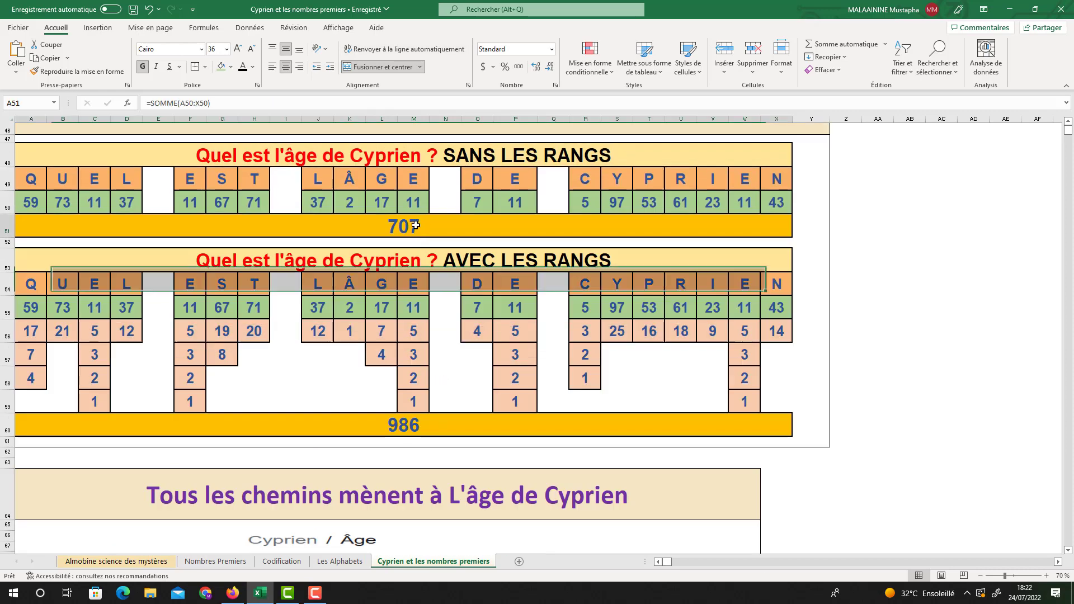
click(399, 415)
scroll(399, 420, down, 7)
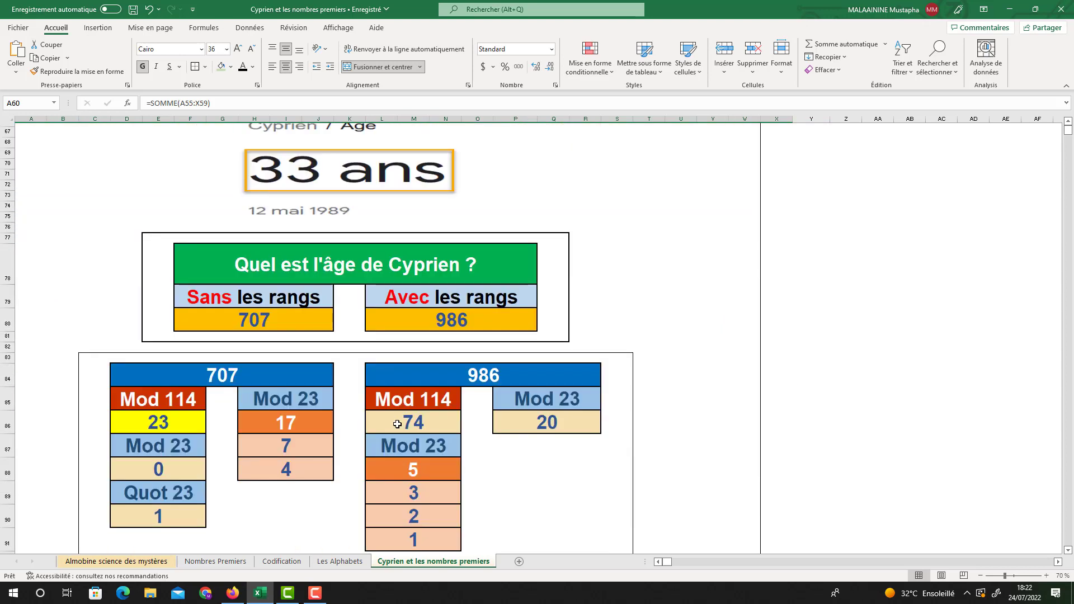
- Review the Mod 114 and Mod 23 headings in the blocks for the two question totals
click(237, 380)
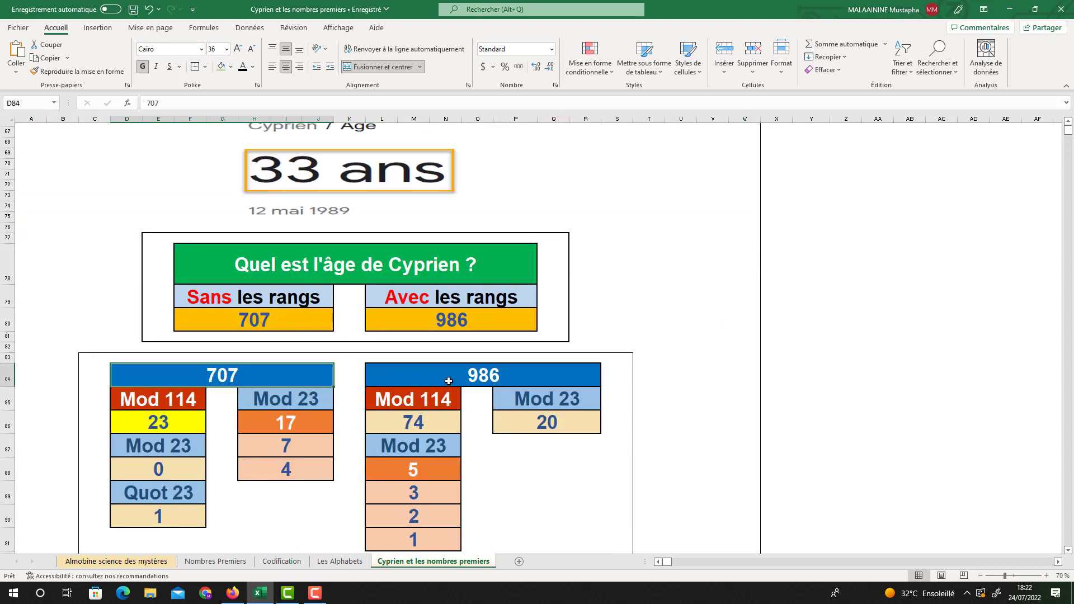
click(286, 399)
click(407, 400)
click(158, 394)
click(317, 394)
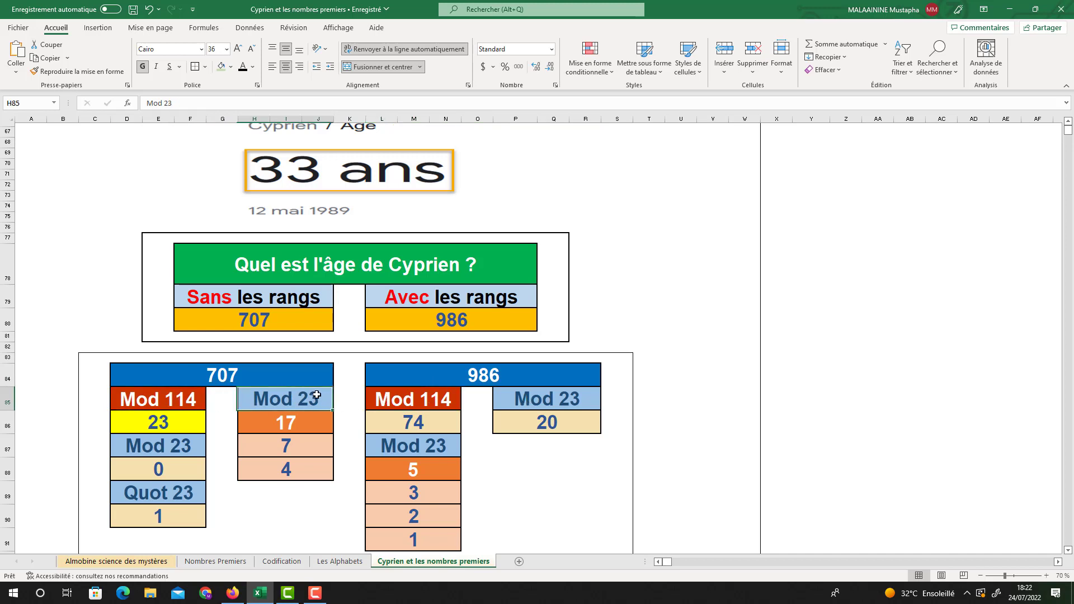
- Go through the modulo operations for 707 and 986 in turn, and highlight their results in row 86
click(210, 368)
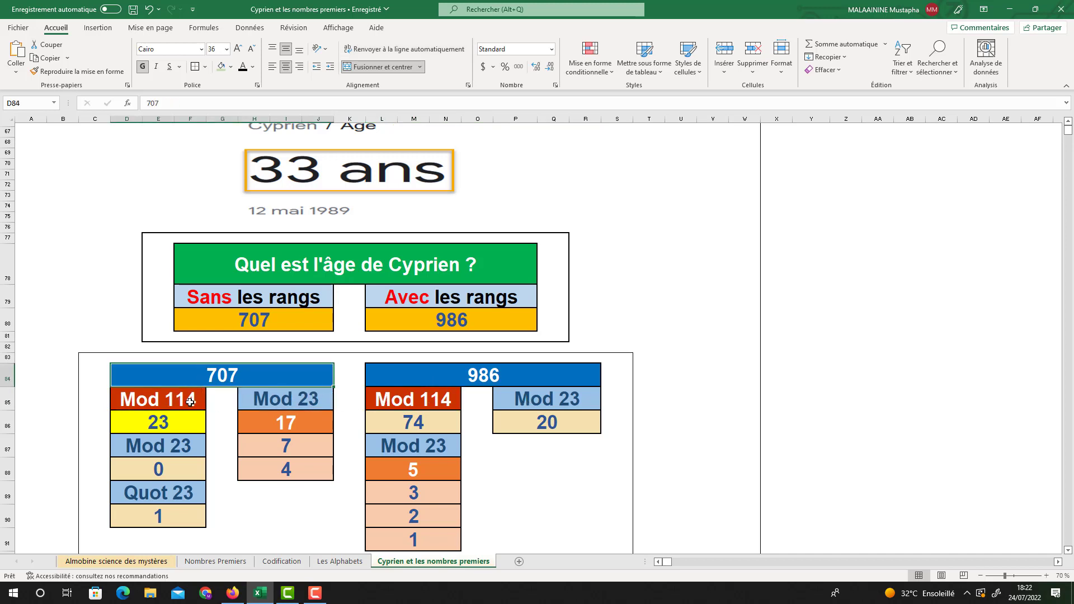
click(190, 401)
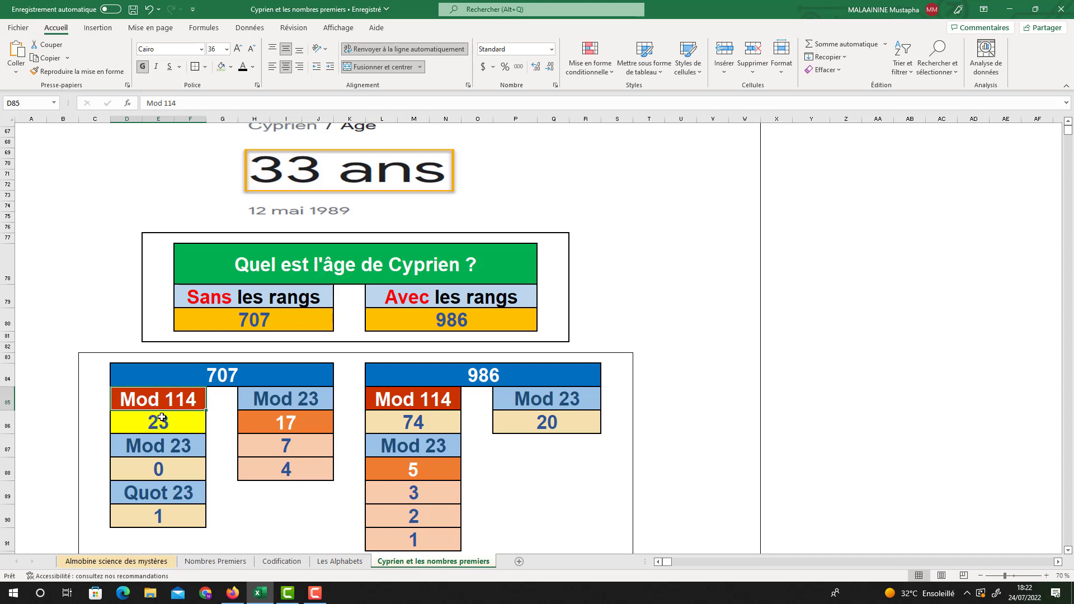
click(284, 401)
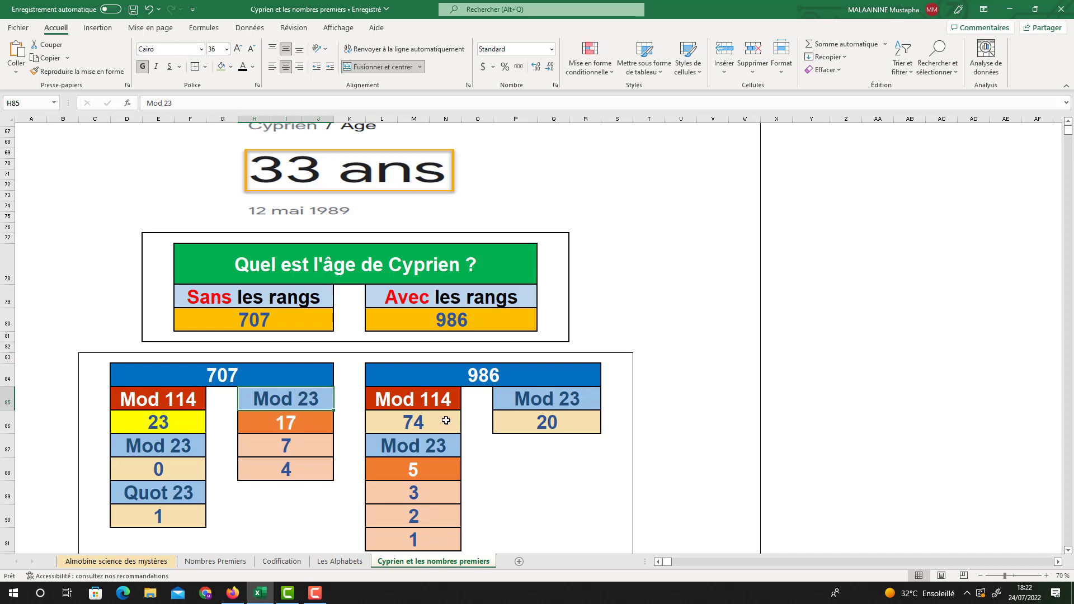
click(438, 401)
click(436, 388)
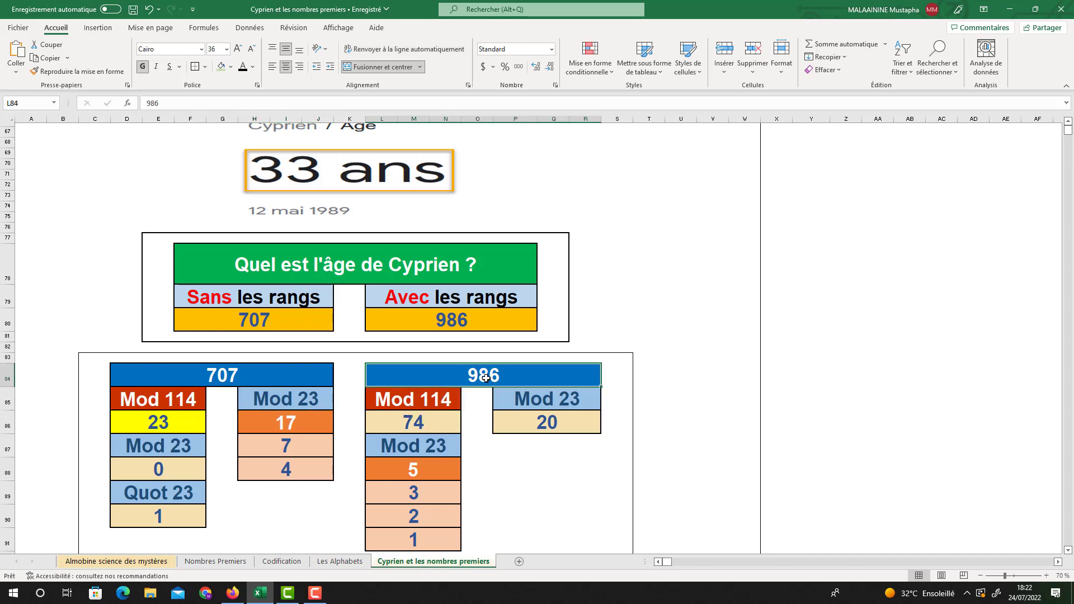
click(562, 394)
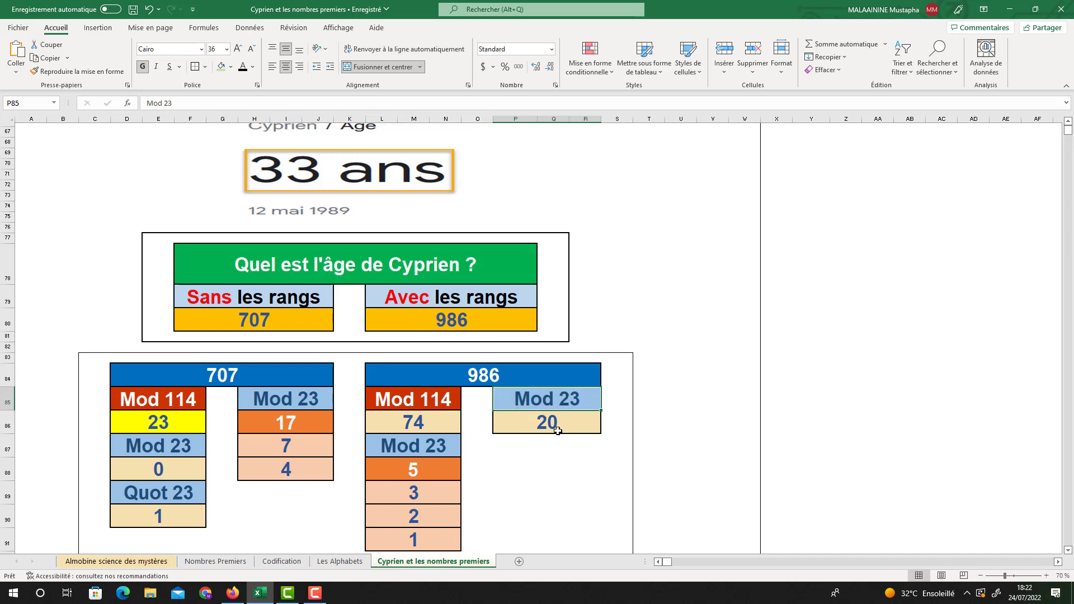
click(8, 423)
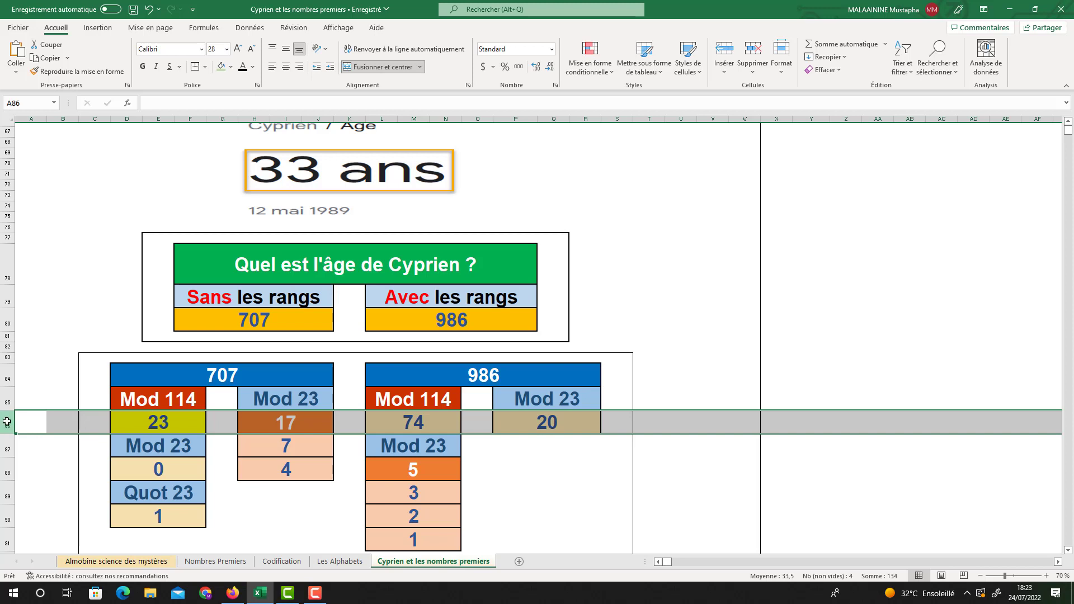
- Check the Mod 23 and Quot 23 formulas in the 707 block and the numbers in its second Mod 23 column
click(184, 445)
click(171, 469)
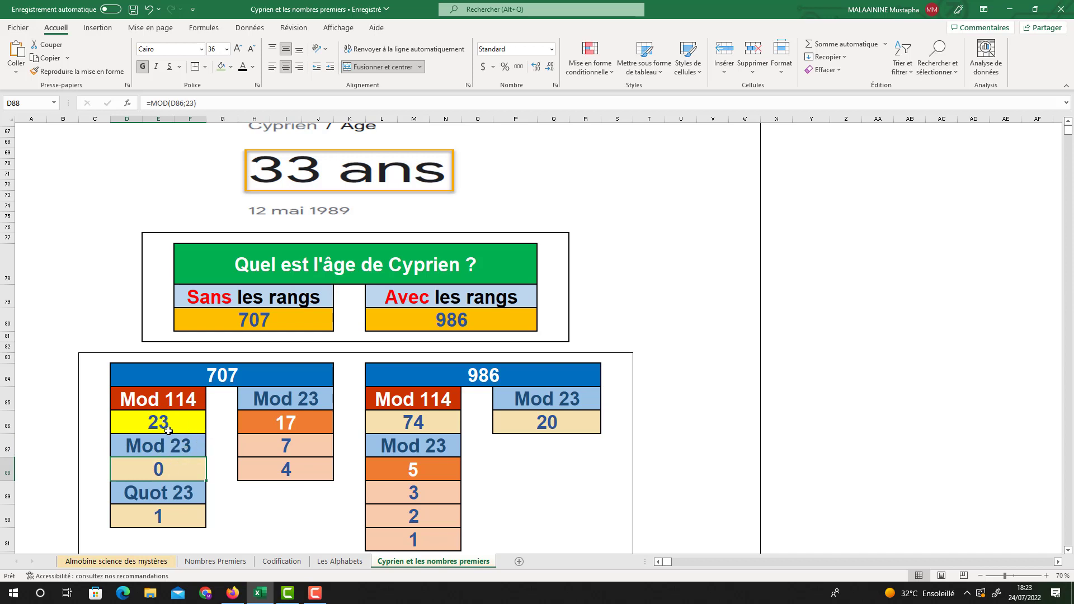
click(170, 485)
click(158, 519)
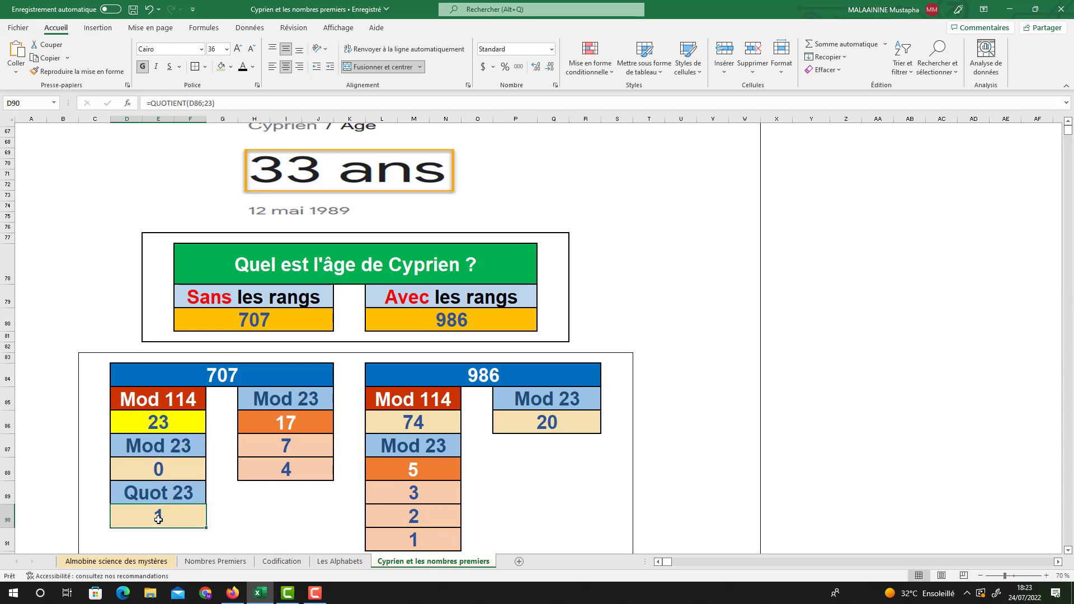
click(272, 421)
click(274, 445)
click(275, 472)
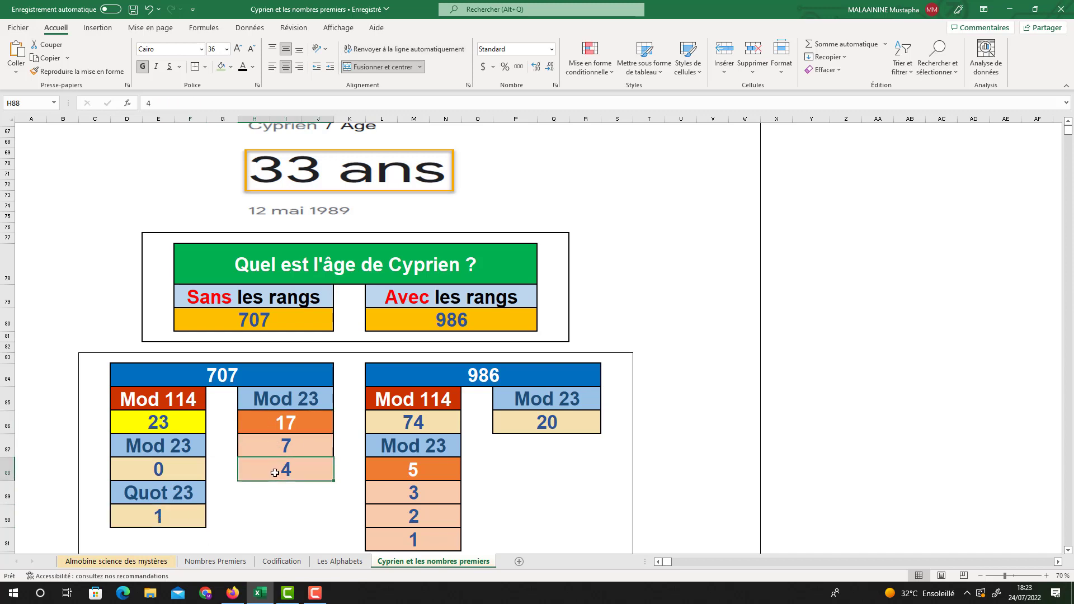
- Check the Mod 114 result in the 986 block and the Mod 23 result with the rank values listed below it
click(420, 422)
click(434, 450)
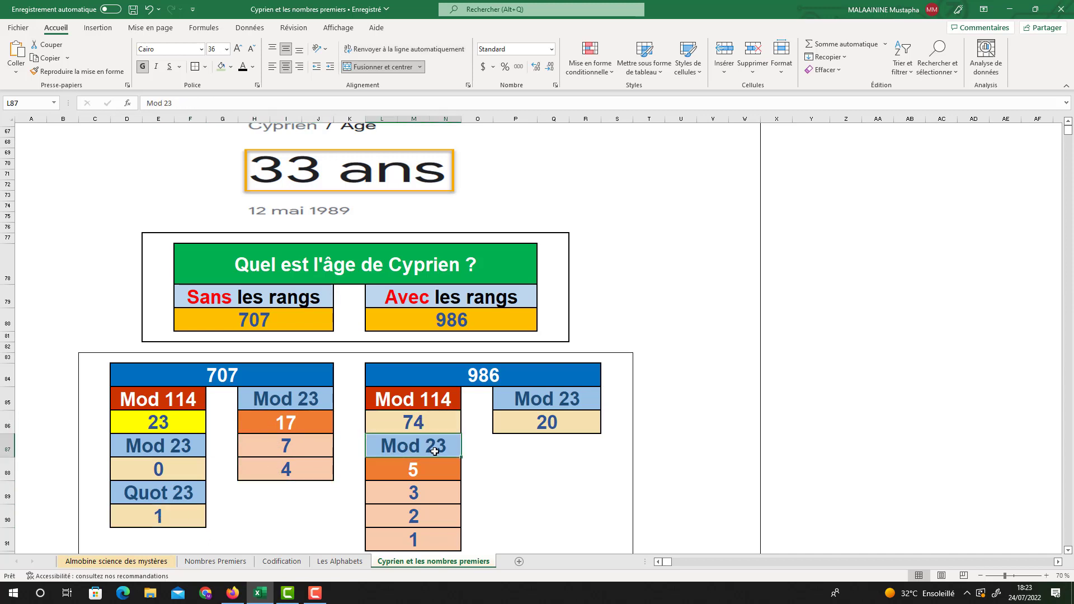
scroll(436, 451, down, 1)
click(412, 441)
scroll(412, 441, down, 1)
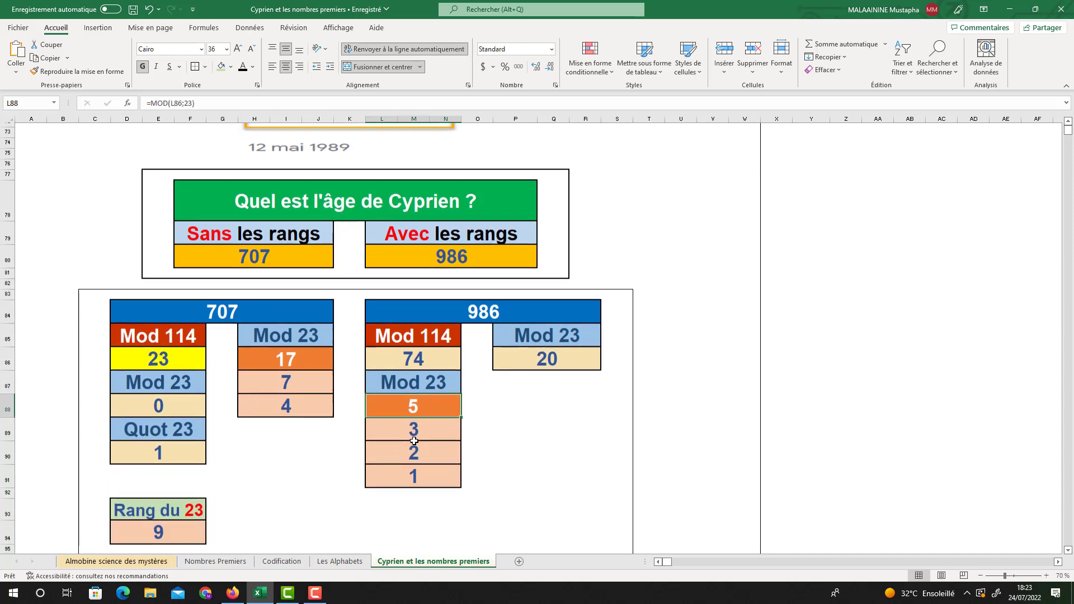
click(413, 429)
click(413, 451)
click(412, 473)
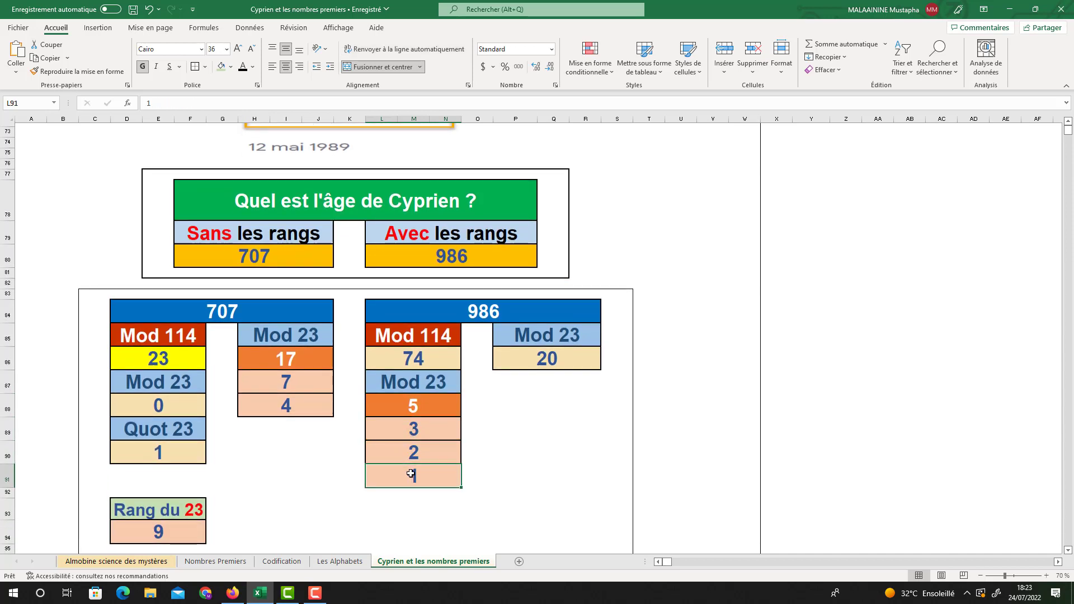
- Check the Rang du 23 cell and the Mod 114 result of 707 against the mysterious numbers on the "Almobine science des mystères" sheet
click(179, 532)
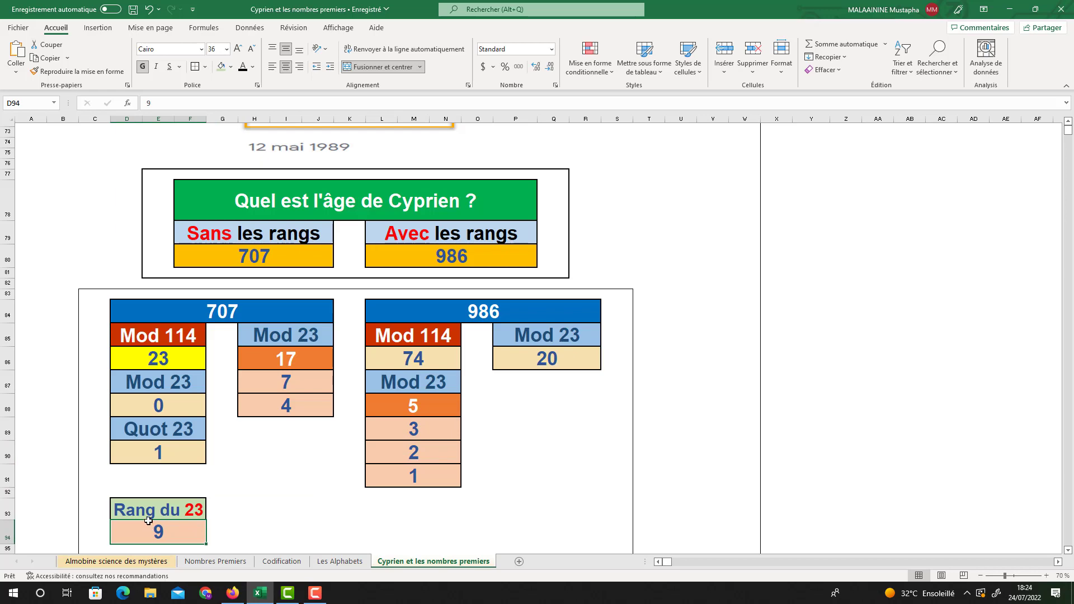
click(151, 362)
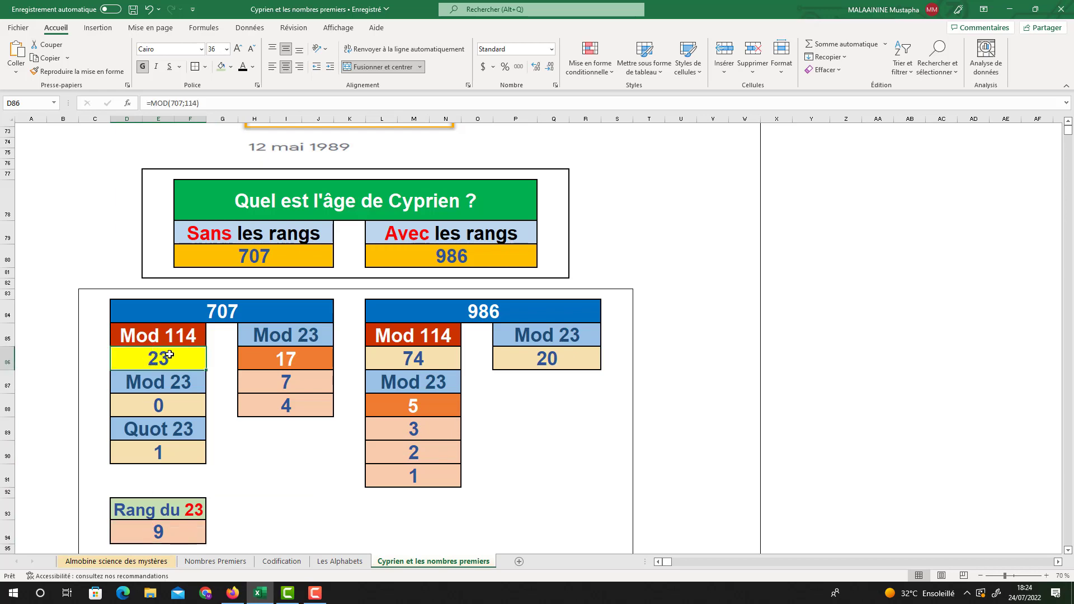
click(136, 561)
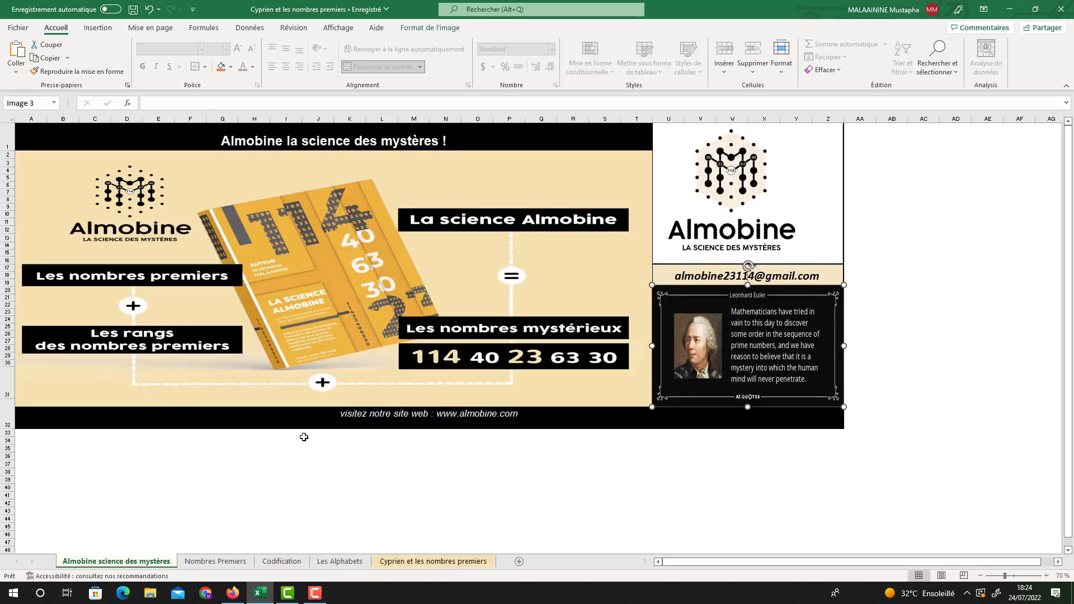
click(433, 560)
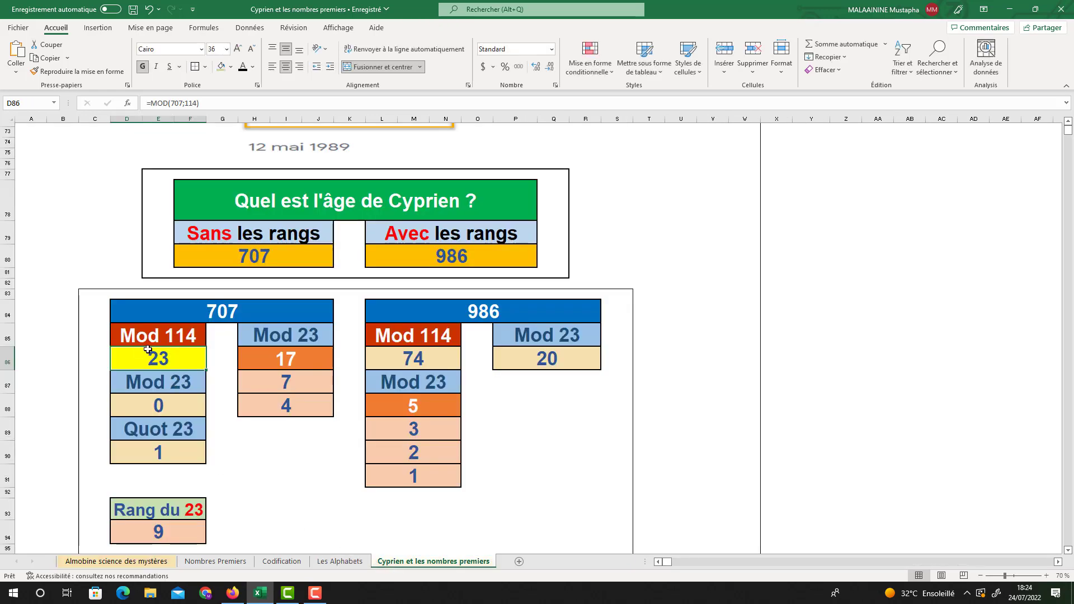
- Highlight the whole block of results under the 707 and 986 headings, from D86 down to row 94
mouse_move(174, 363)
mouse_down()
mouse_move(616, 412)
mouse_move(589, 529)
mouse_up()
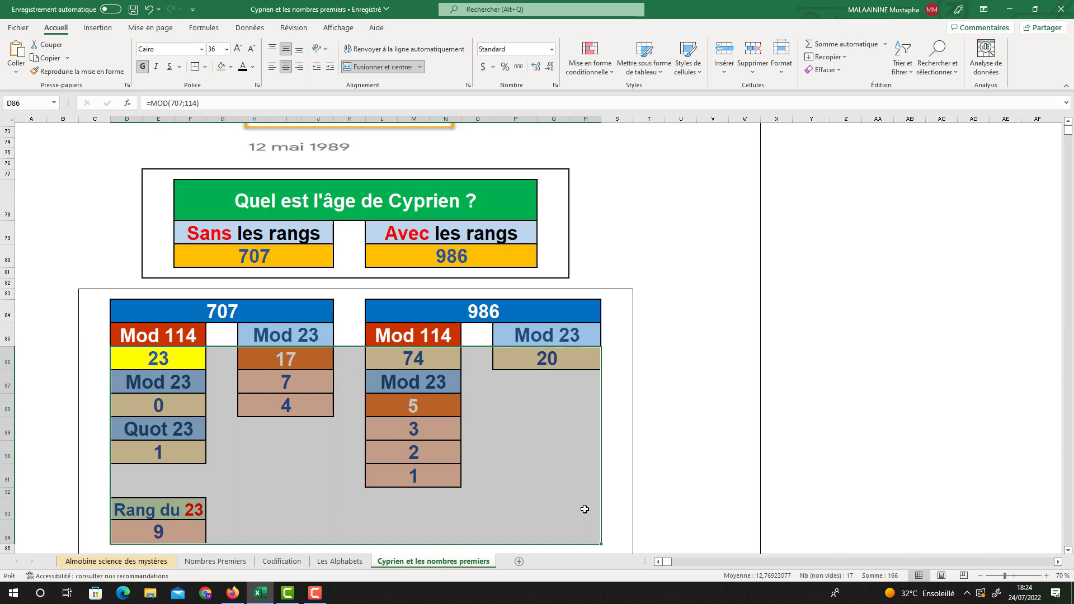
scroll(586, 500, down, 2)
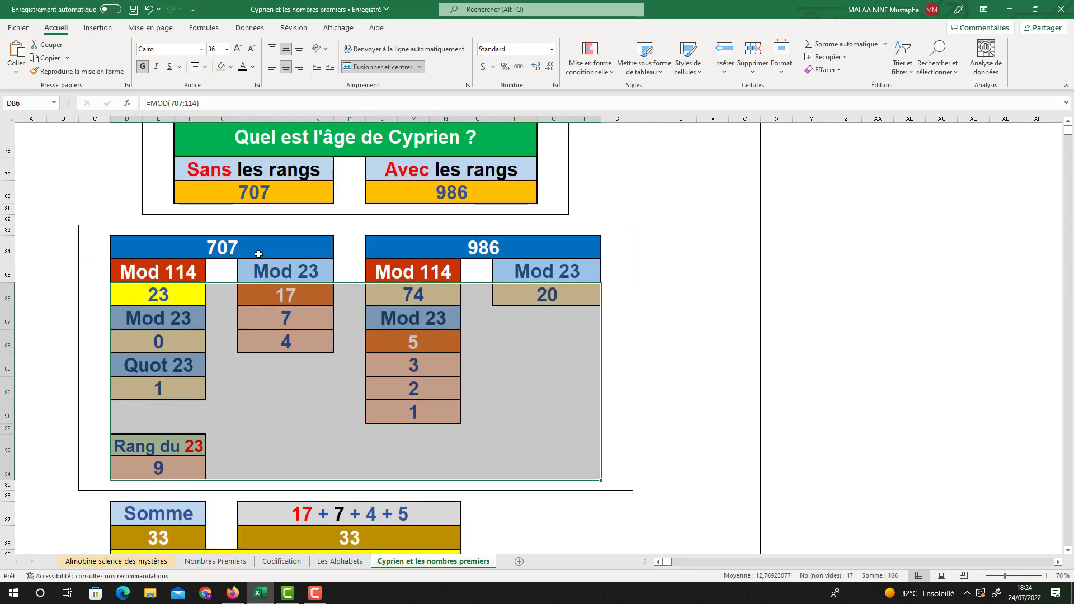
click(241, 244)
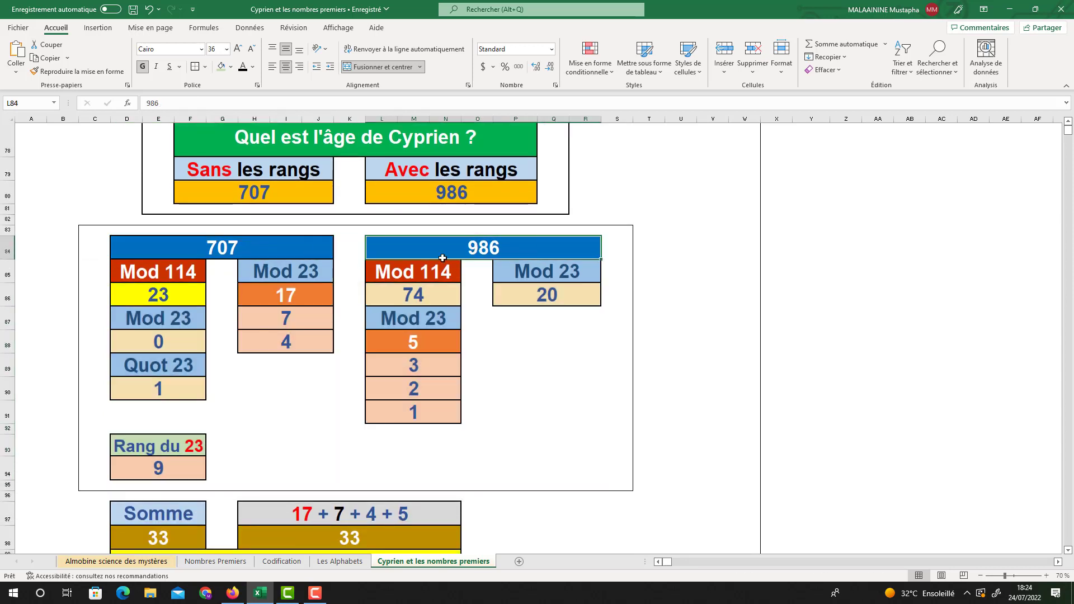
drag(167, 292, 544, 474)
drag(204, 299, 536, 470)
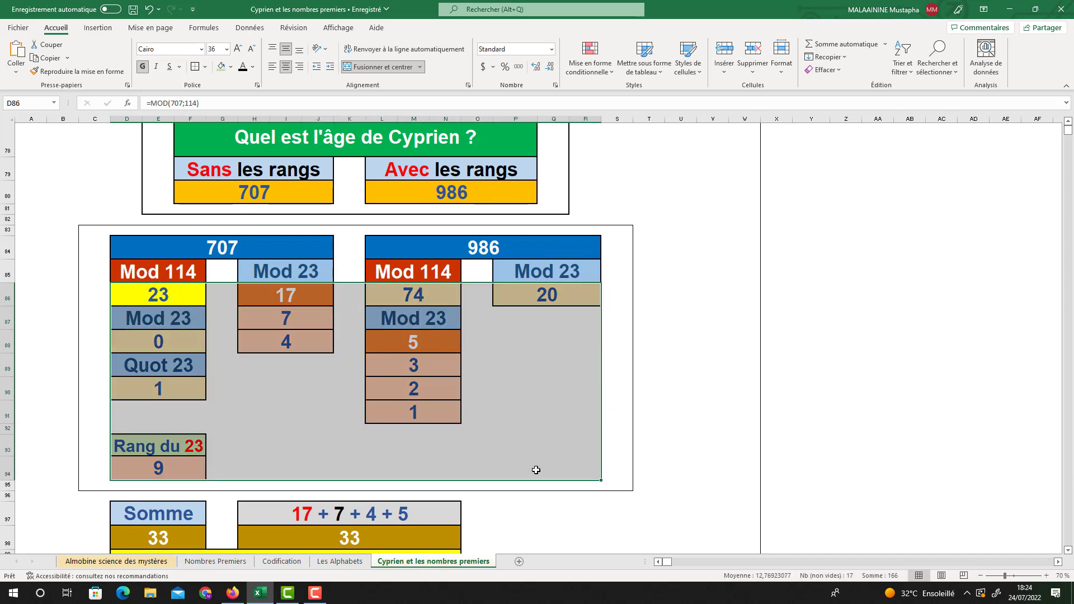
- Inspect the formula in the Somme cell D98 to see which cells it adds, leaving it unmodified
scroll(536, 470, down, 1)
click(151, 473)
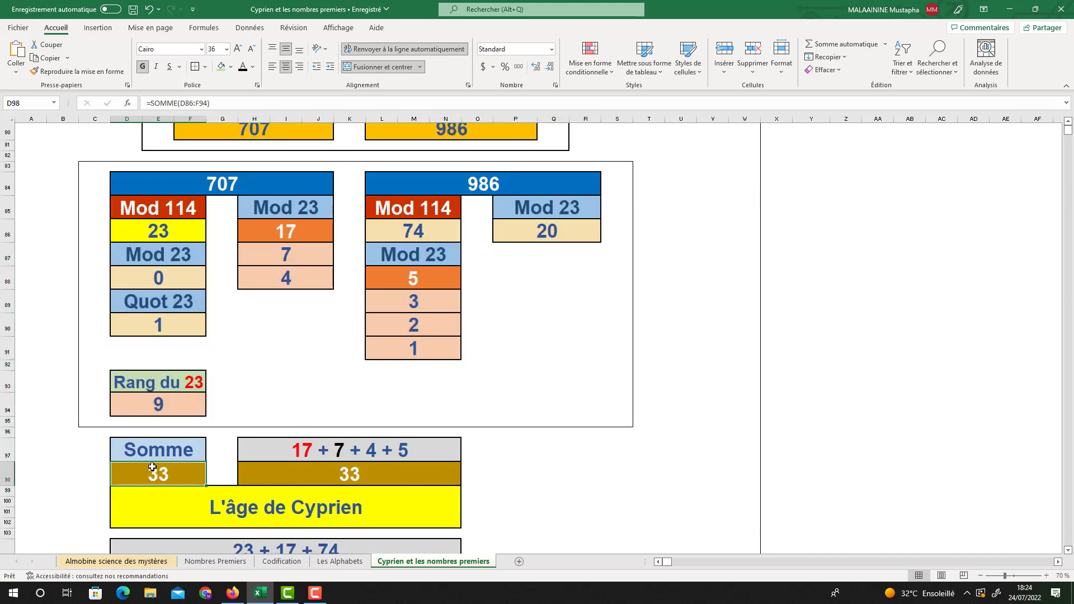
double_click(151, 467)
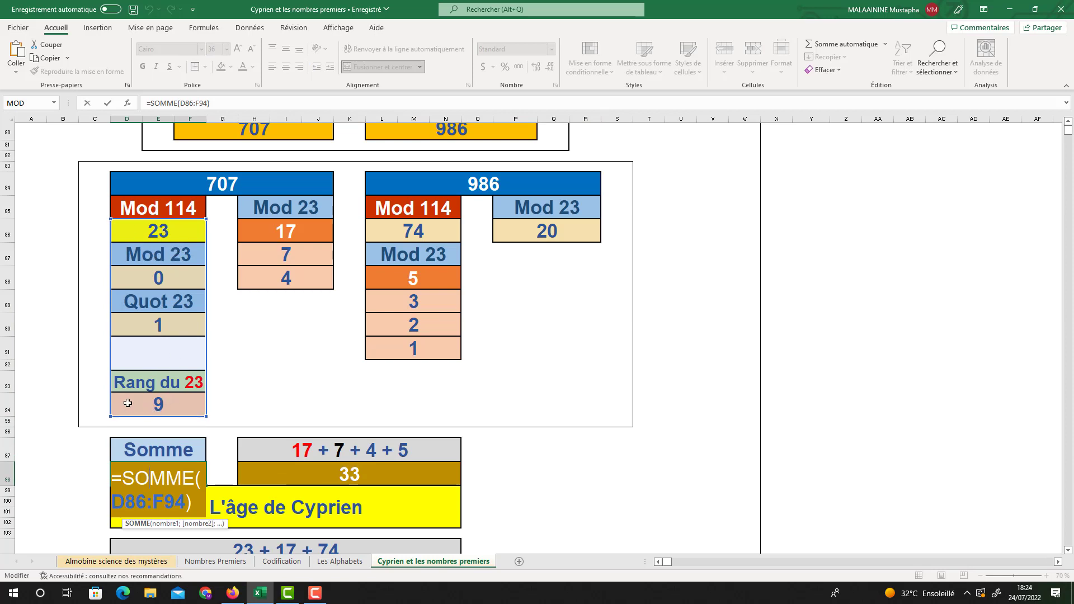
key(Return)
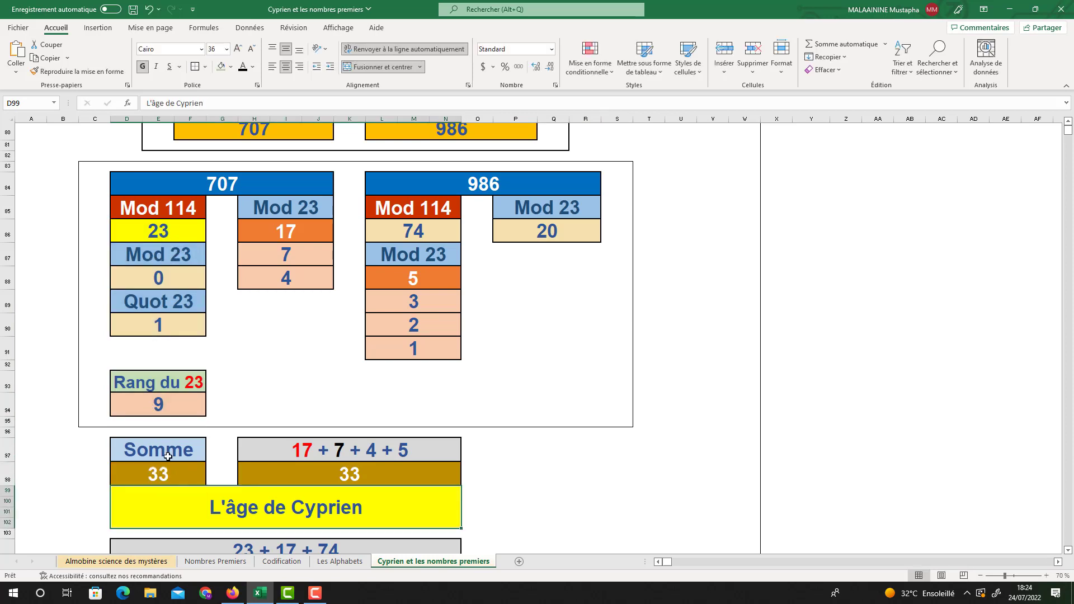
click(159, 471)
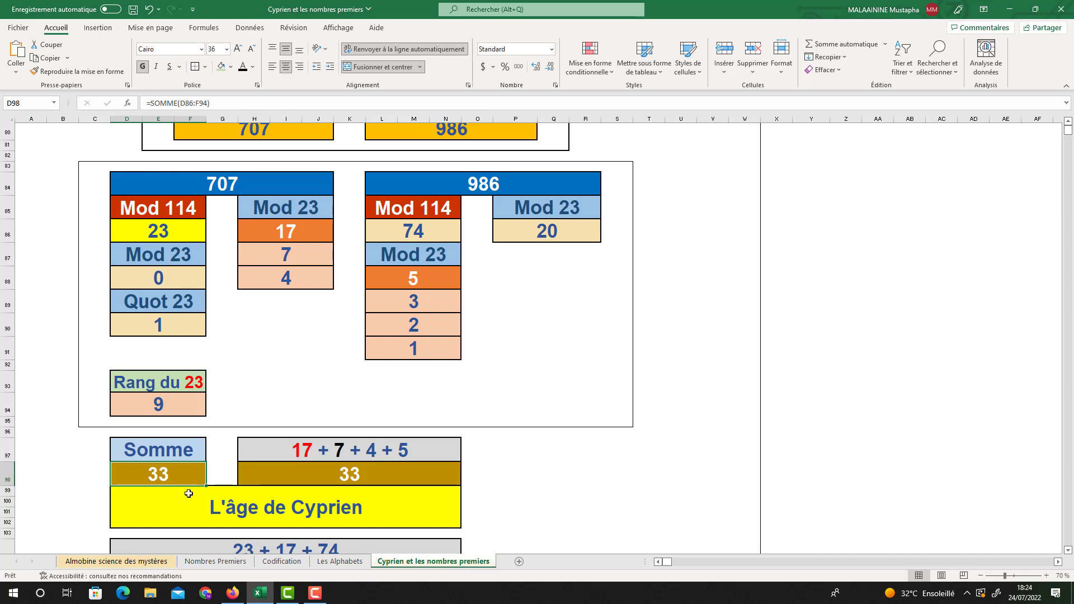
- Inspect the formula under the "17 + 7 + 4 + 5" heading and trace its referenced cells without editing it
double_click(352, 475)
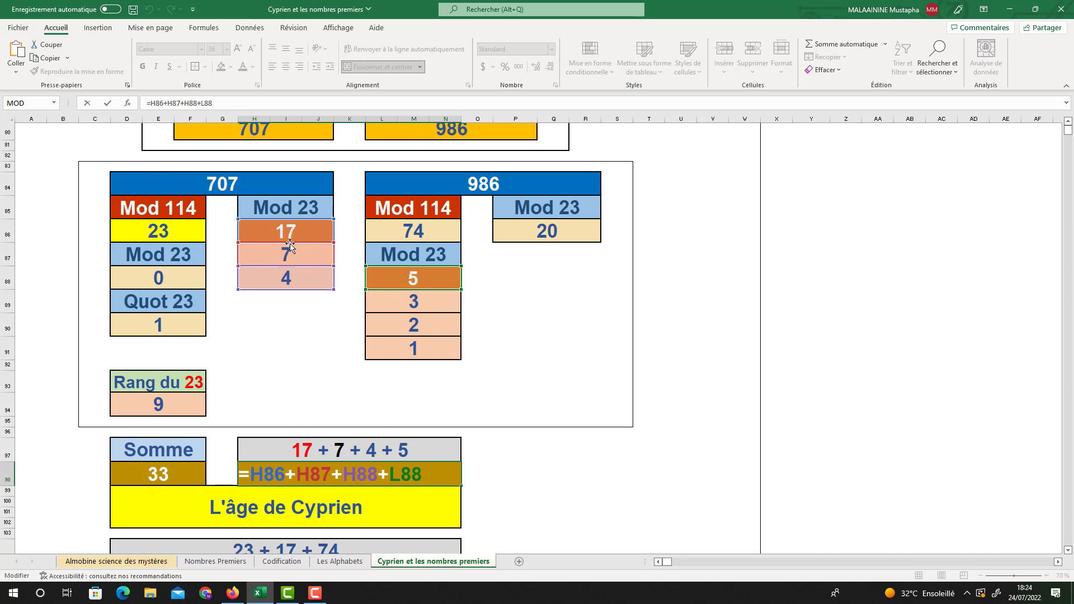
key(Return)
double_click(334, 469)
key(Return)
scroll(334, 469, down, 2)
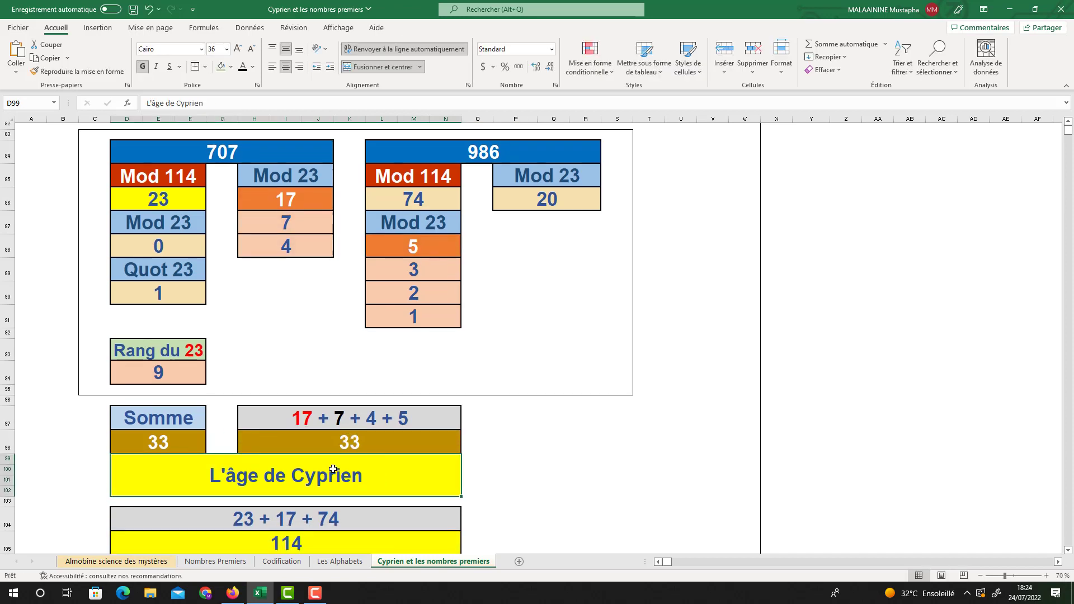
- Inspect the formula under the "23 + 17 + 74" heading and trace the cells it adds
double_click(259, 509)
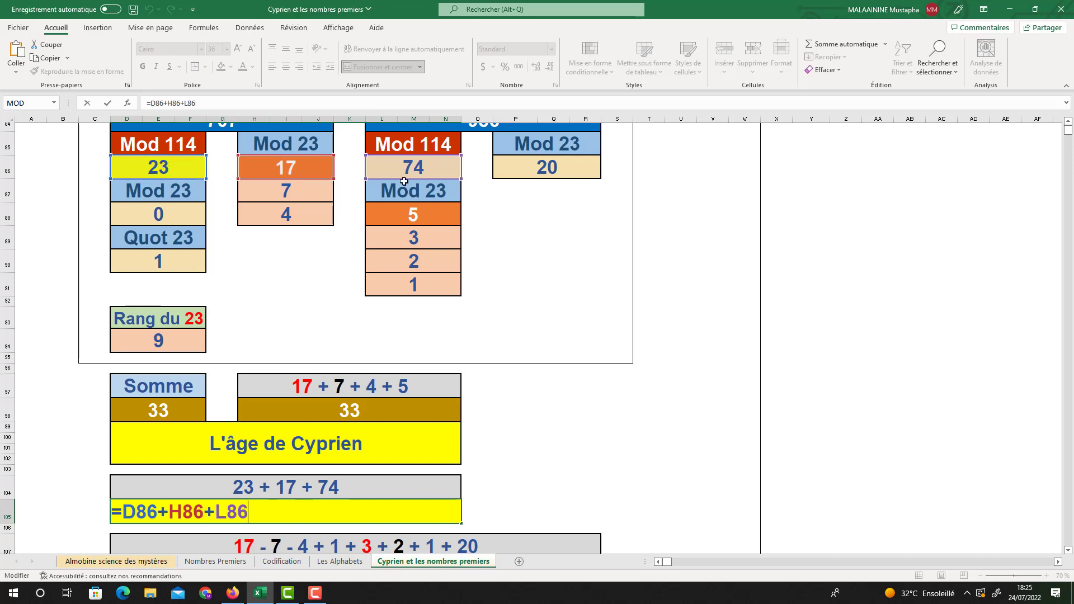
key(Return)
click(311, 512)
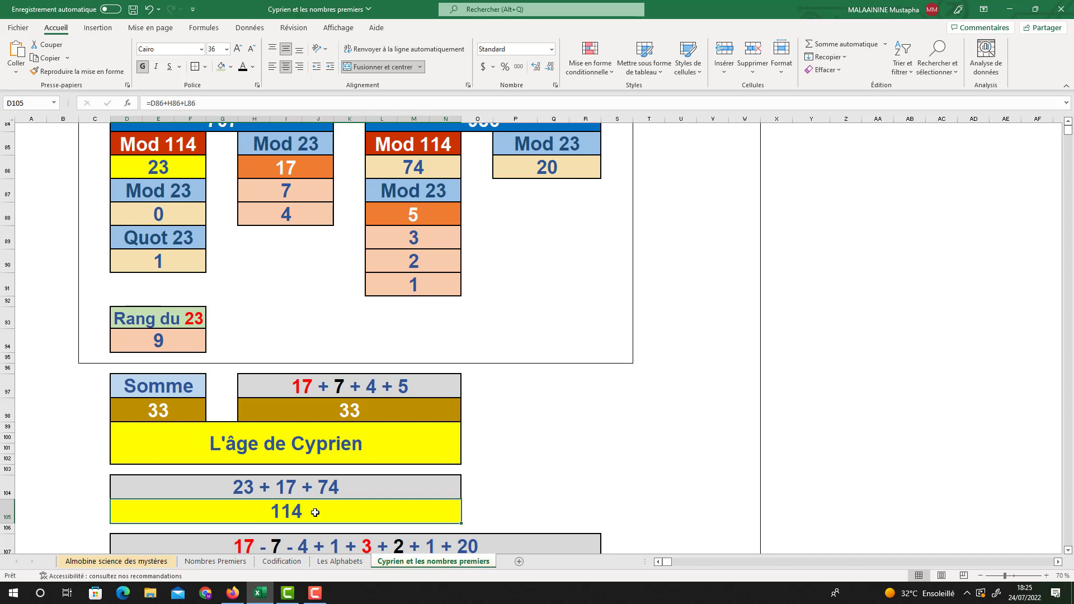
- Inspect the formula under the "17 - 7 - 4 + 1 + 3 + 2 + 1 + 20" heading and trace its referenced cells
scroll(315, 513, down, 1)
double_click(346, 541)
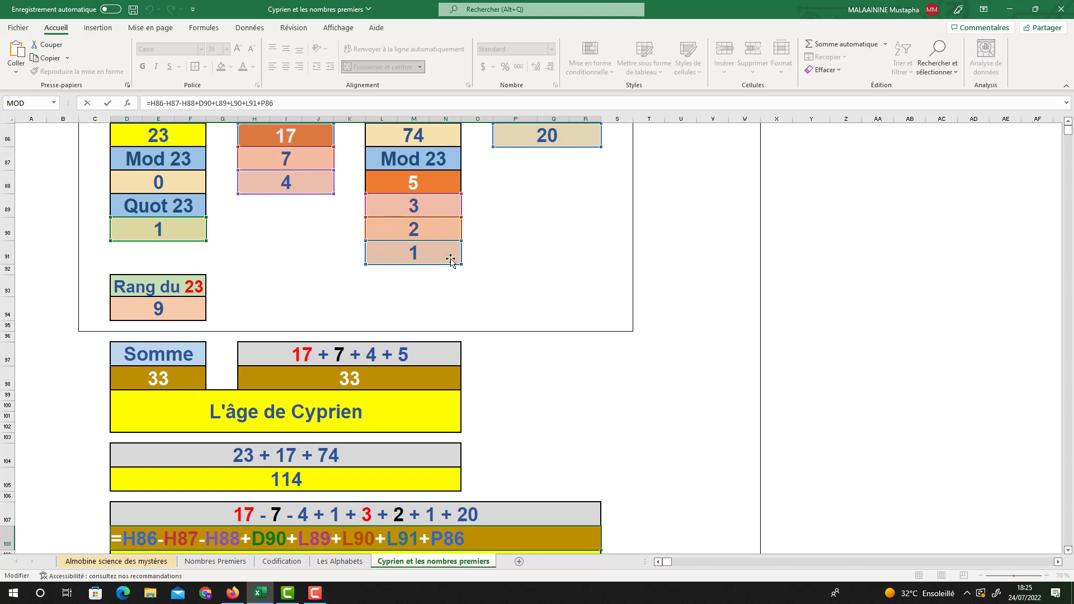
key(Return)
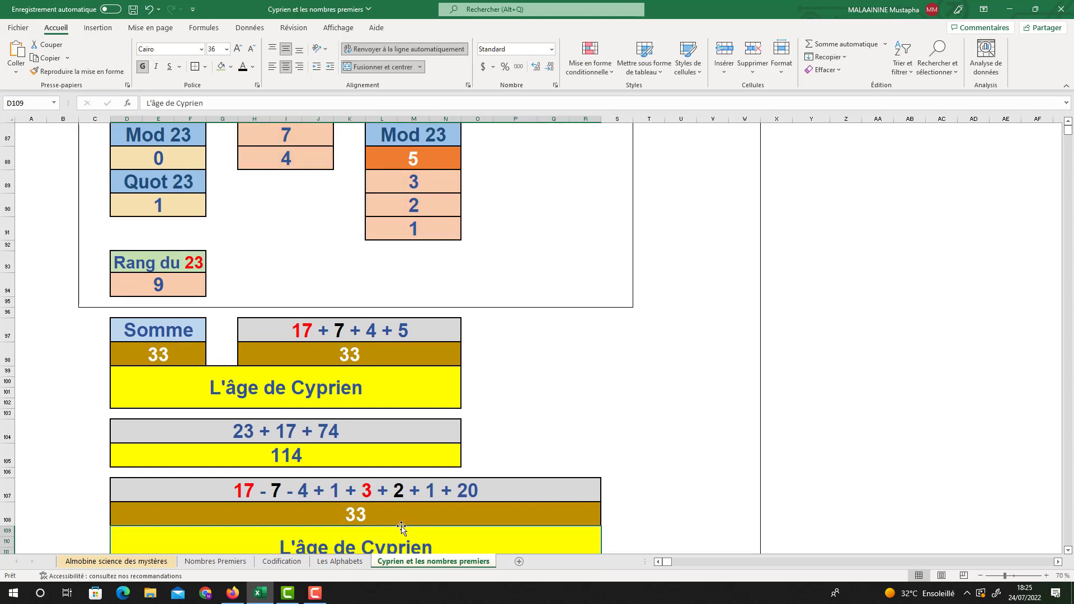
- Inspect the formula under the "9 + 74 + 5 + 3 + 2 + 1 + 20" heading and trace its referenced cells without editing it
scroll(418, 515, down, 1)
click(367, 521)
double_click(367, 521)
scroll(195, 386, up, 2)
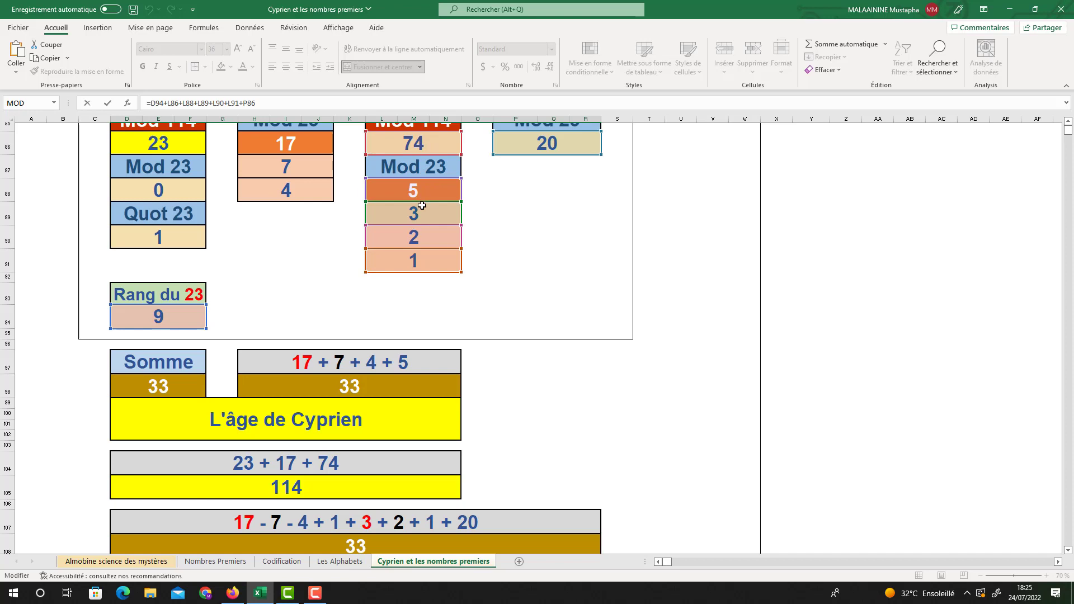
scroll(533, 160, down, 2)
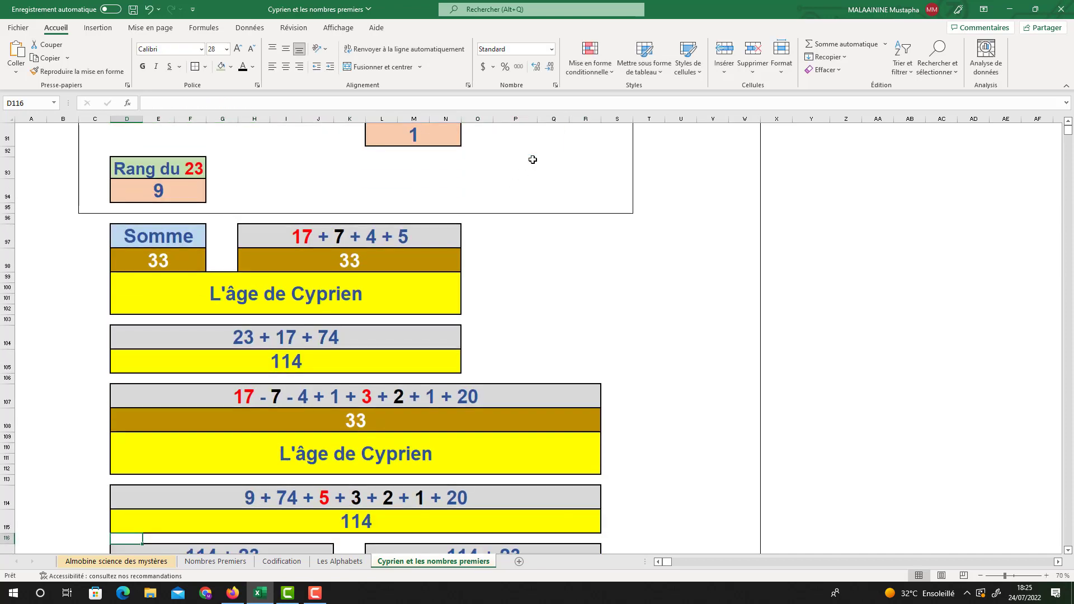
key(Escape)
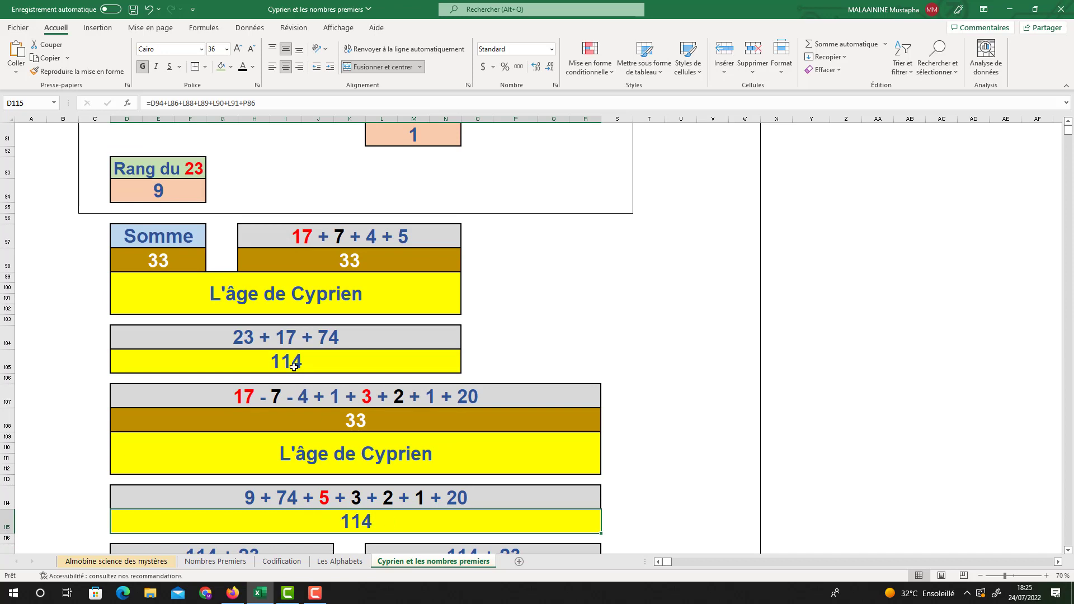
- Trace the two "114 + 23" sums back to the totals in D105 and D115 and the Mod 114 result in D86
scroll(362, 428, up, 3)
click(160, 209)
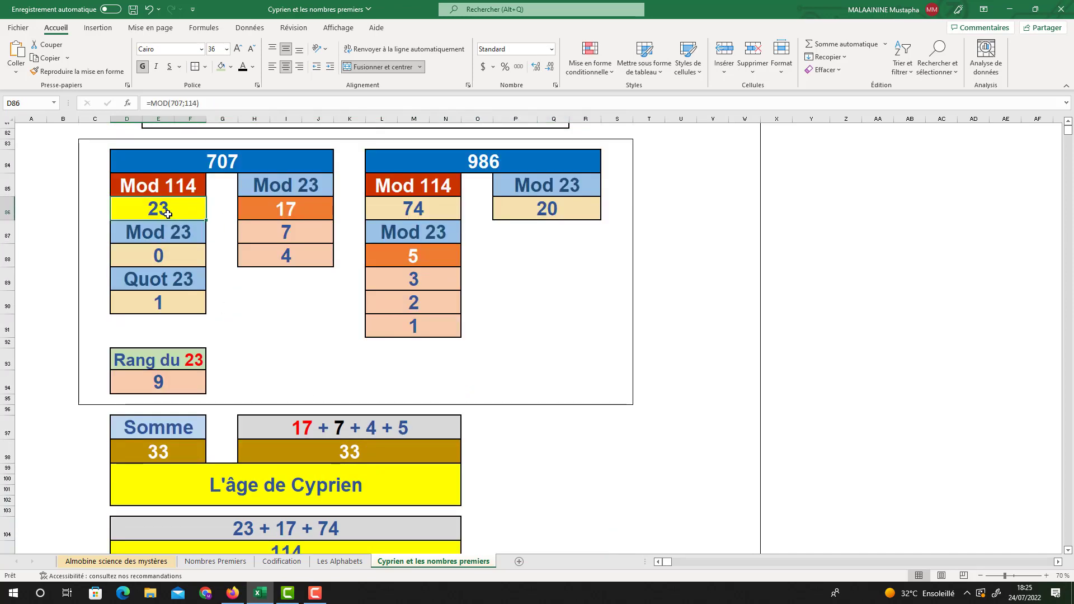
scroll(167, 214, down, 3)
scroll(186, 277, up, 3)
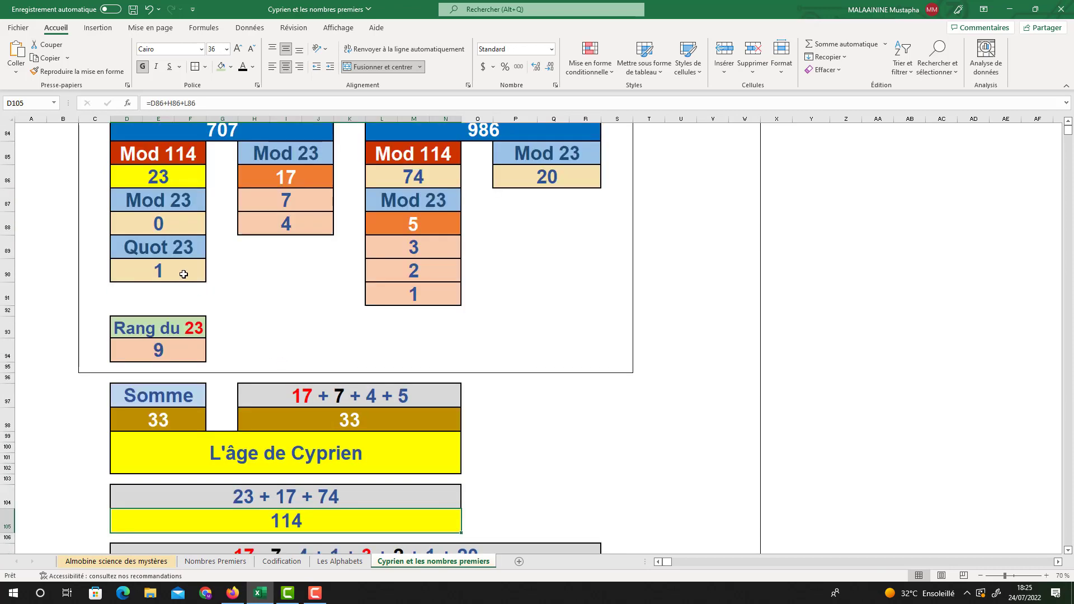
scroll(185, 235, down, 1)
scroll(185, 235, down, 2)
click(346, 494)
scroll(346, 494, up, 3)
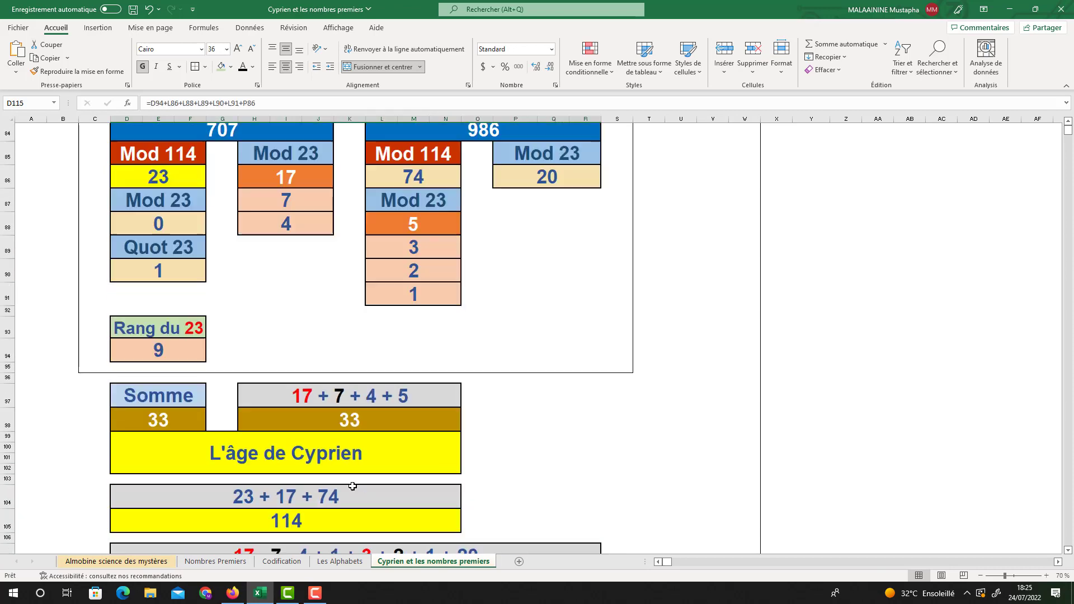
click(157, 177)
scroll(268, 311, down, 3)
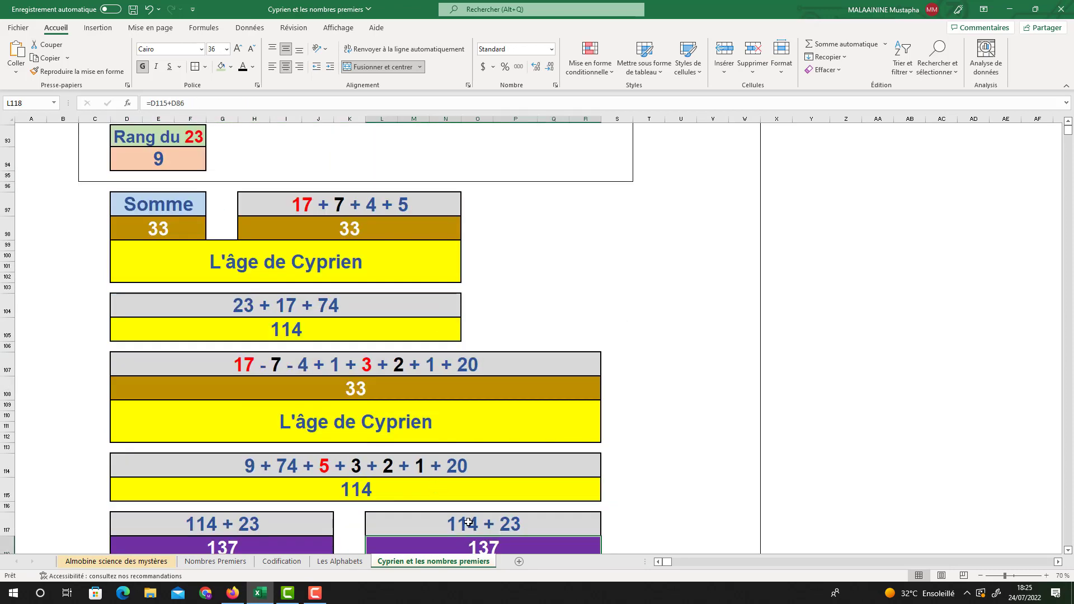
scroll(280, 504, down, 1)
click(201, 513)
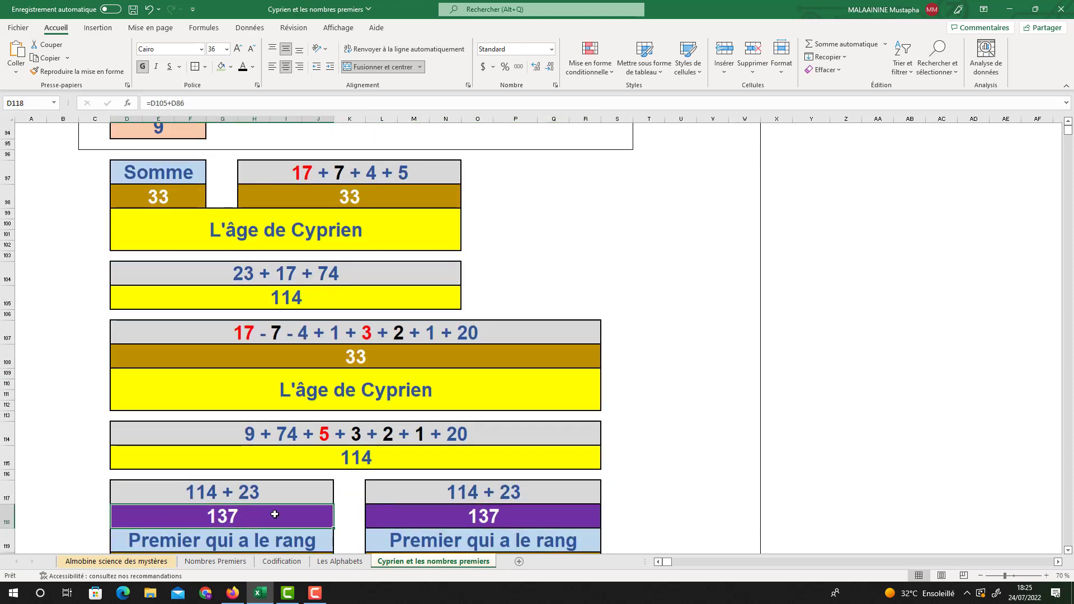
- Check the rank cells D120 and L120 under "Premier qui a le rang" against the sum above them in L118
scroll(274, 514, down, 3)
click(240, 437)
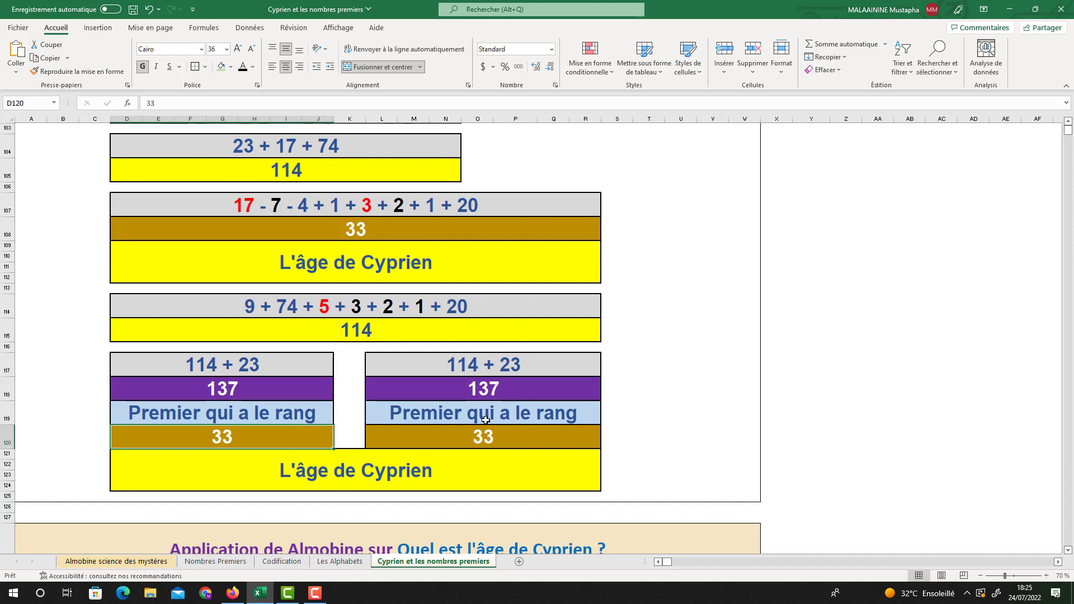
click(488, 388)
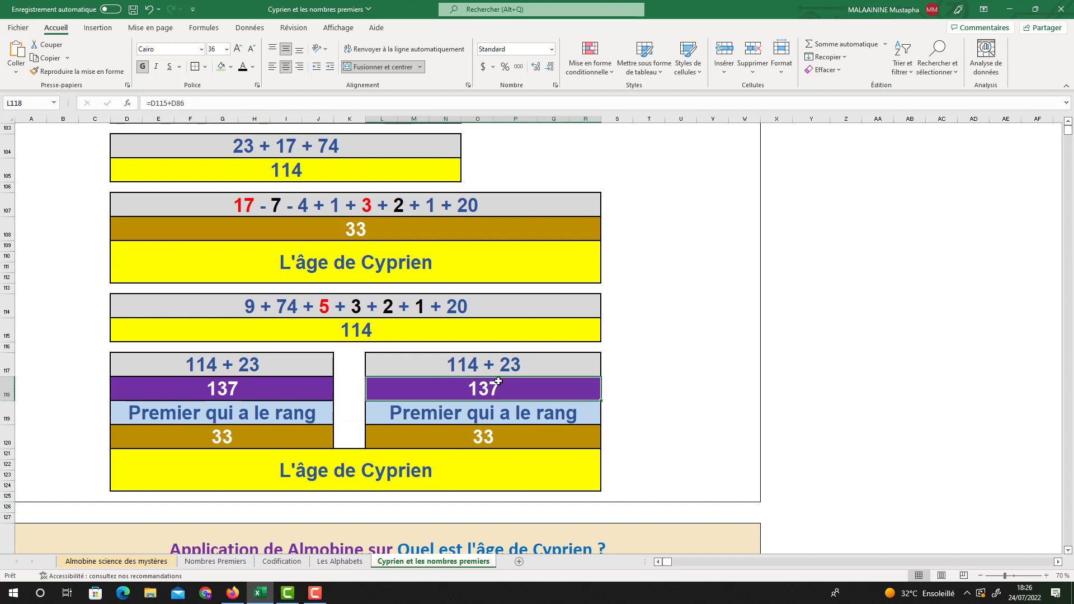
click(479, 438)
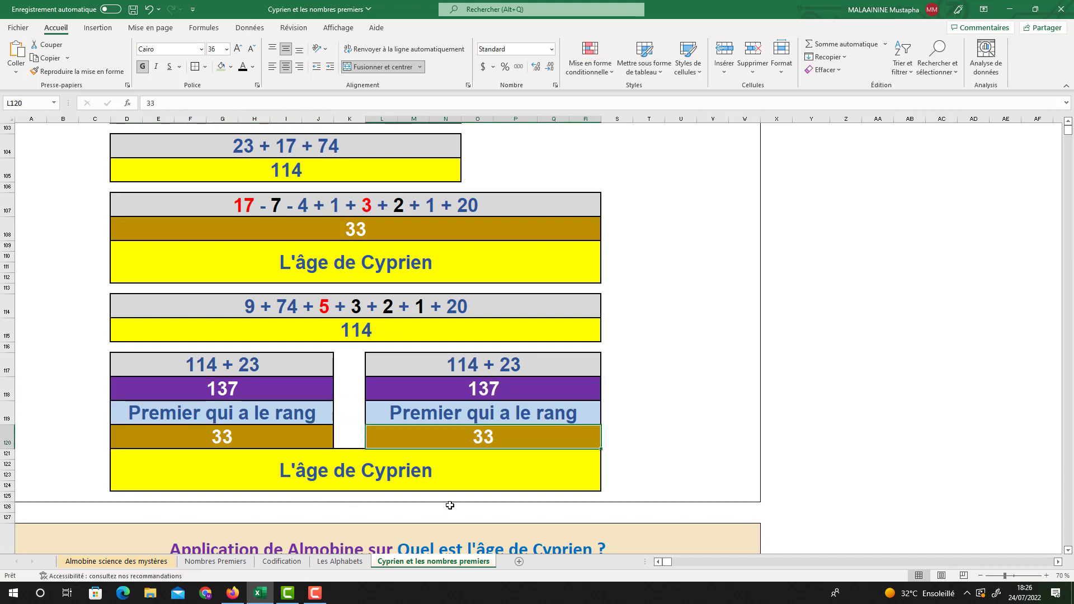
- In the second Almobine application block, inspect which ranges the Somme SANS and Somme AVEC formulas add, leaving both unmodified
scroll(449, 505, down, 6)
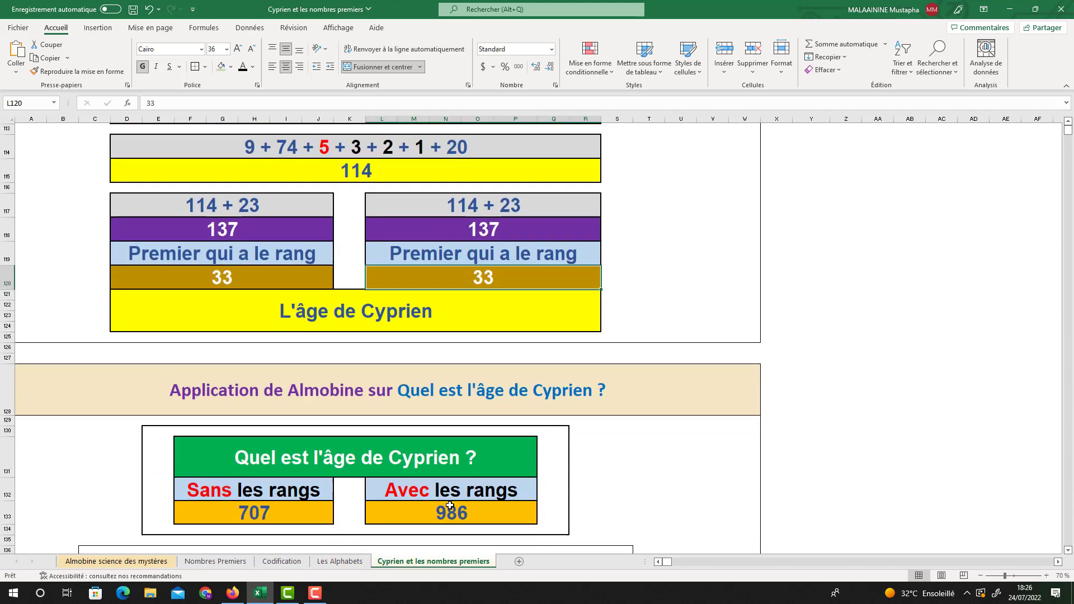
scroll(449, 505, down, 4)
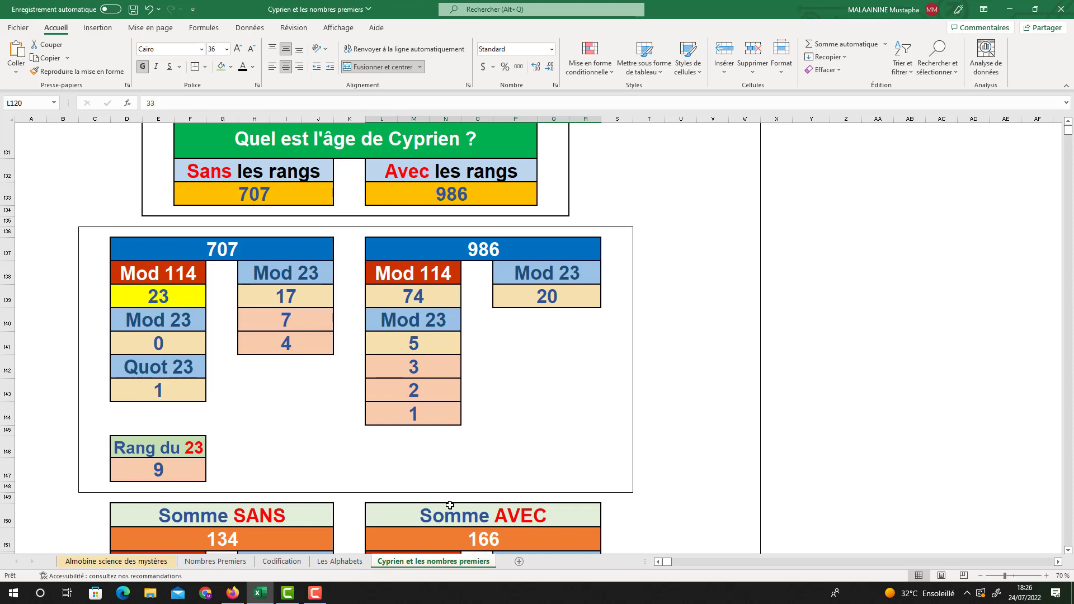
scroll(450, 505, down, 1)
double_click(225, 477)
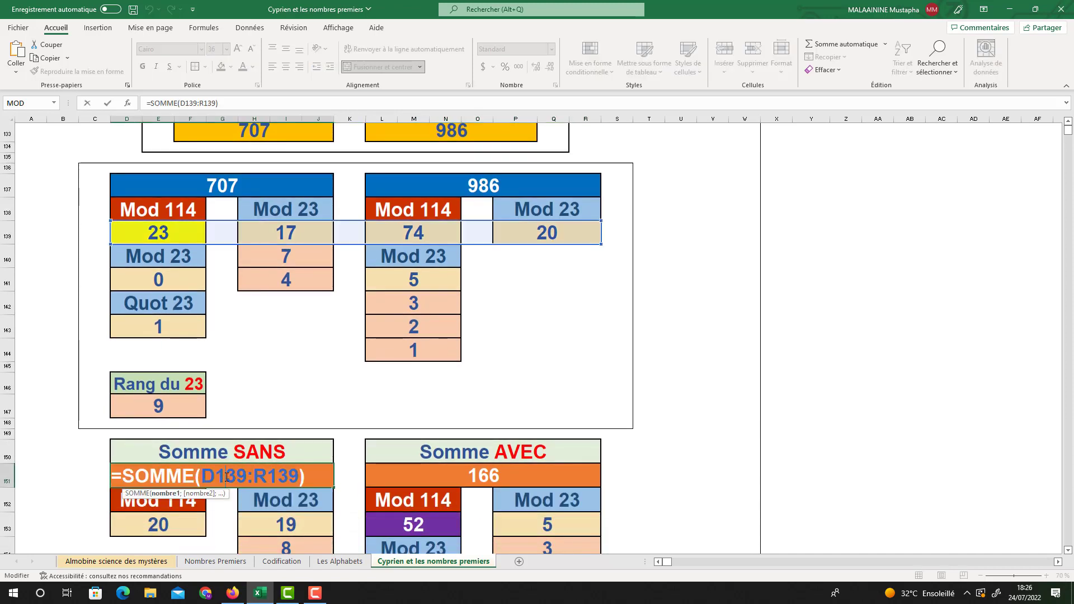
key(Return)
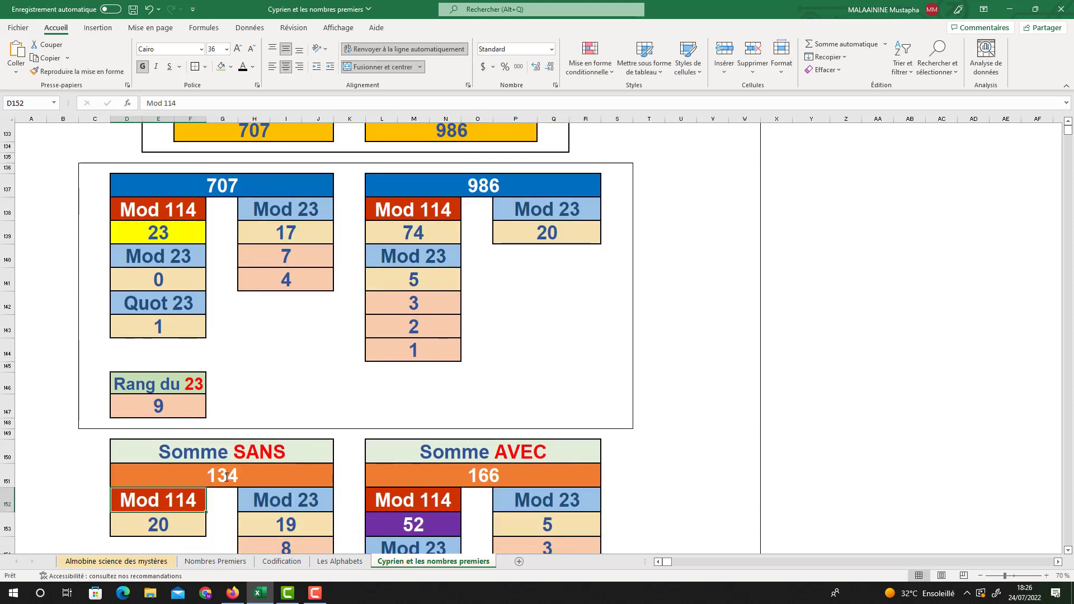
double_click(490, 479)
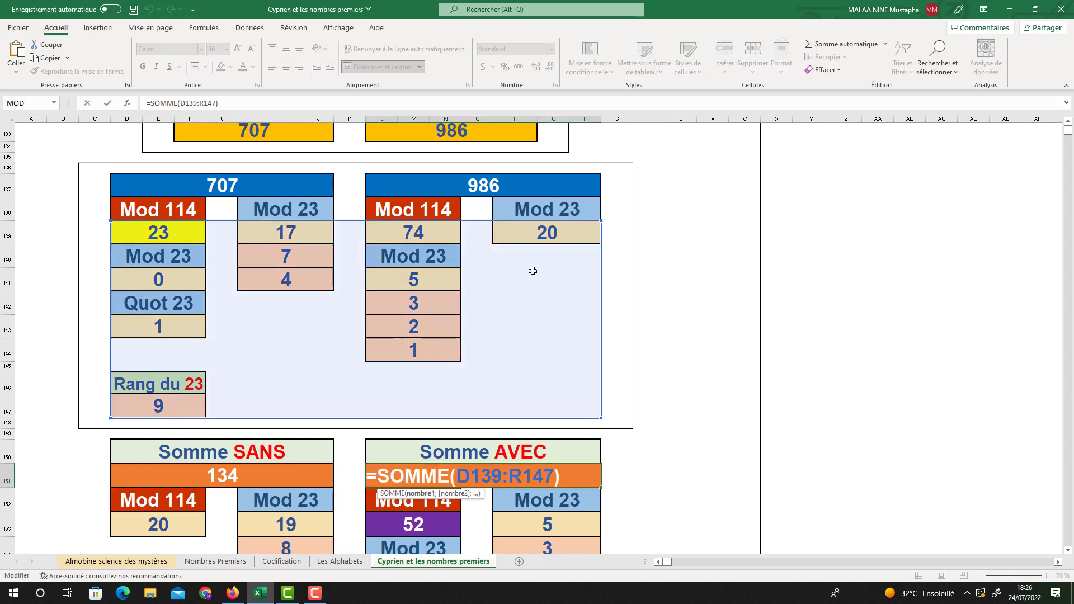
key(Return)
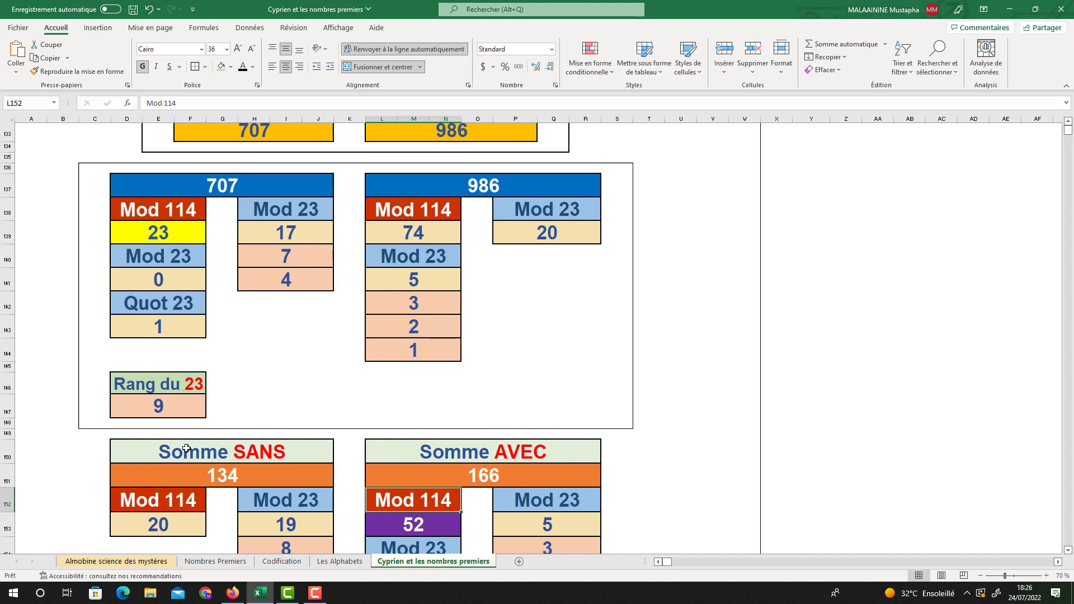
double_click(242, 476)
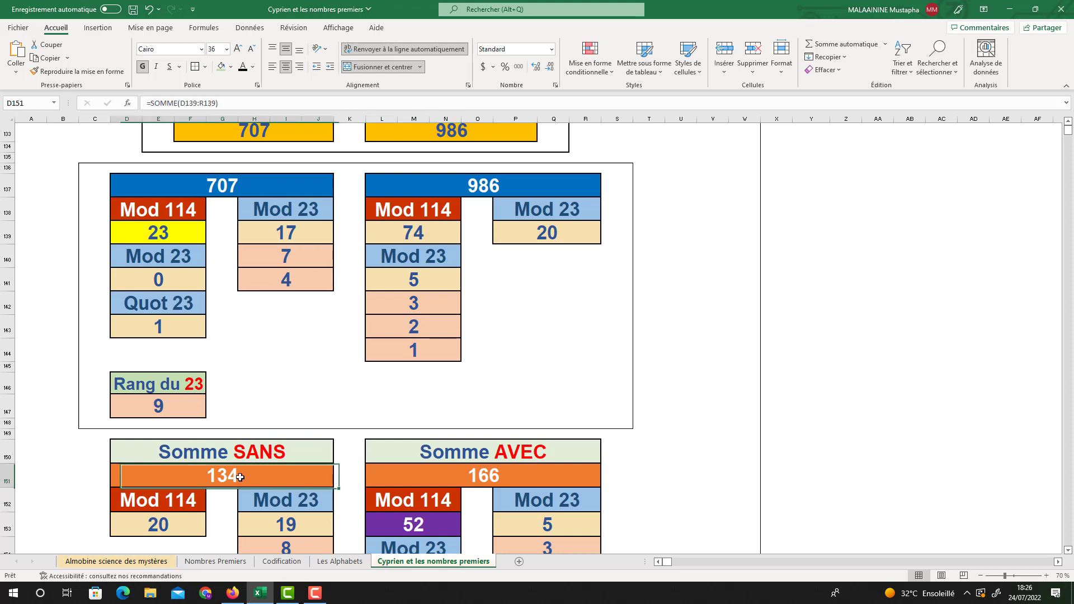
key(Return)
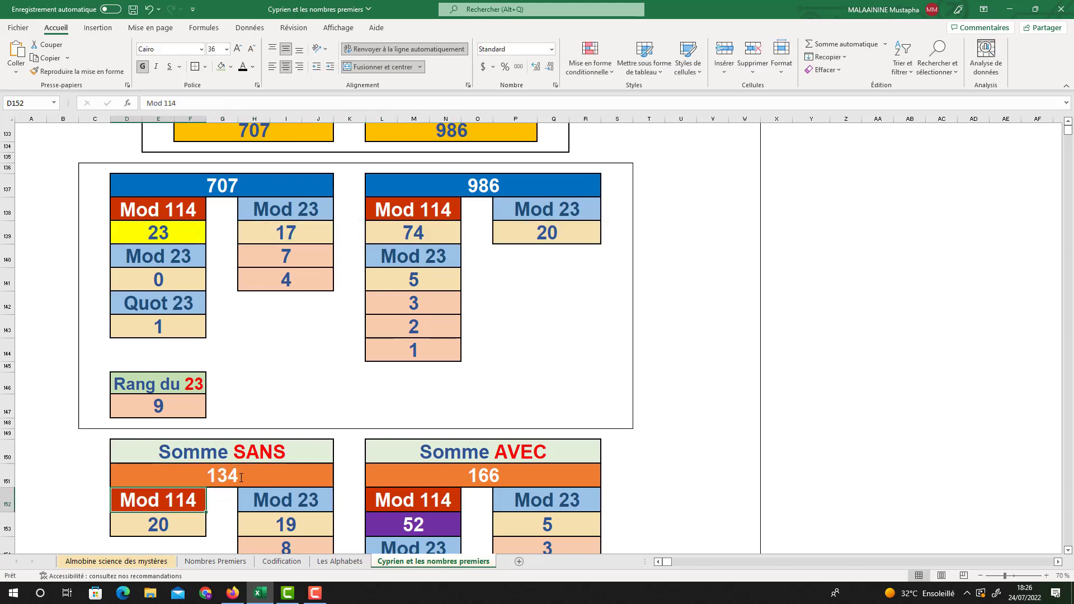
double_click(532, 474)
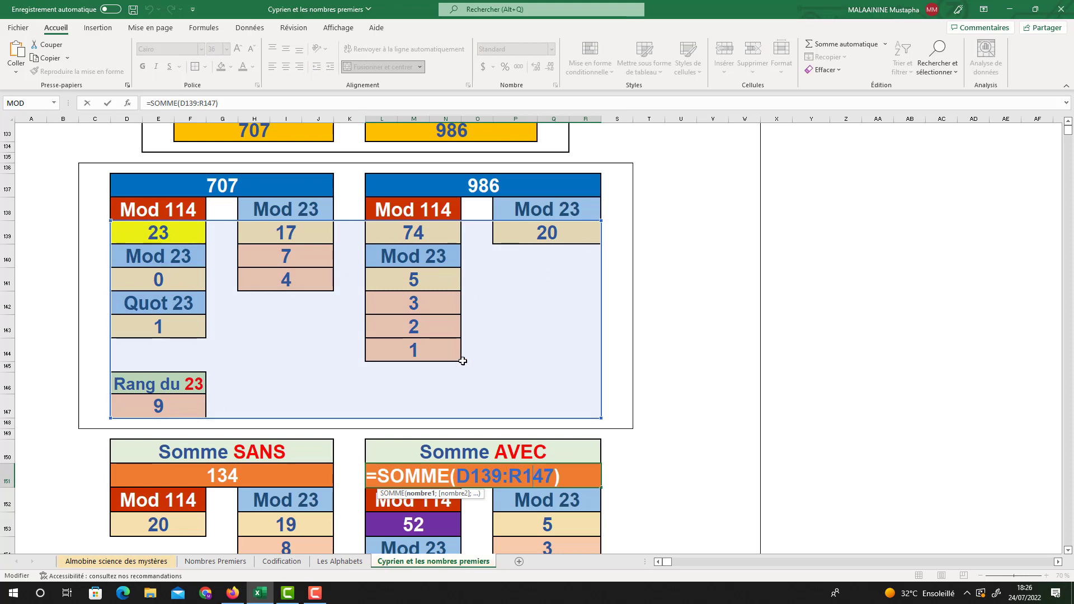
key(Return)
- Examine the Somme SANS total together with its Mod 23 result and the rank cell beneath it
scroll(307, 426, down, 1)
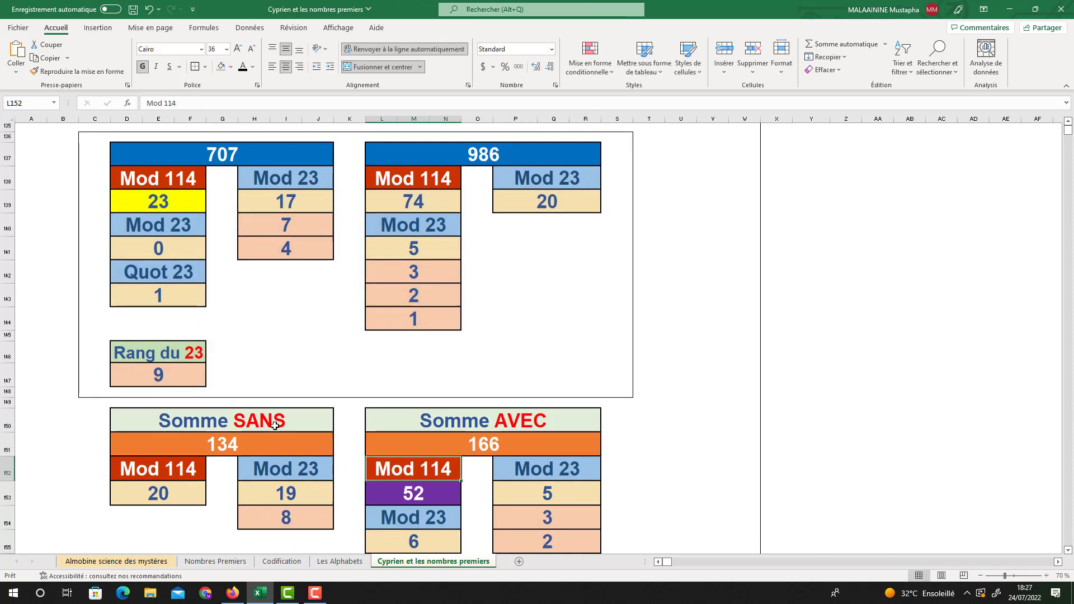
click(221, 446)
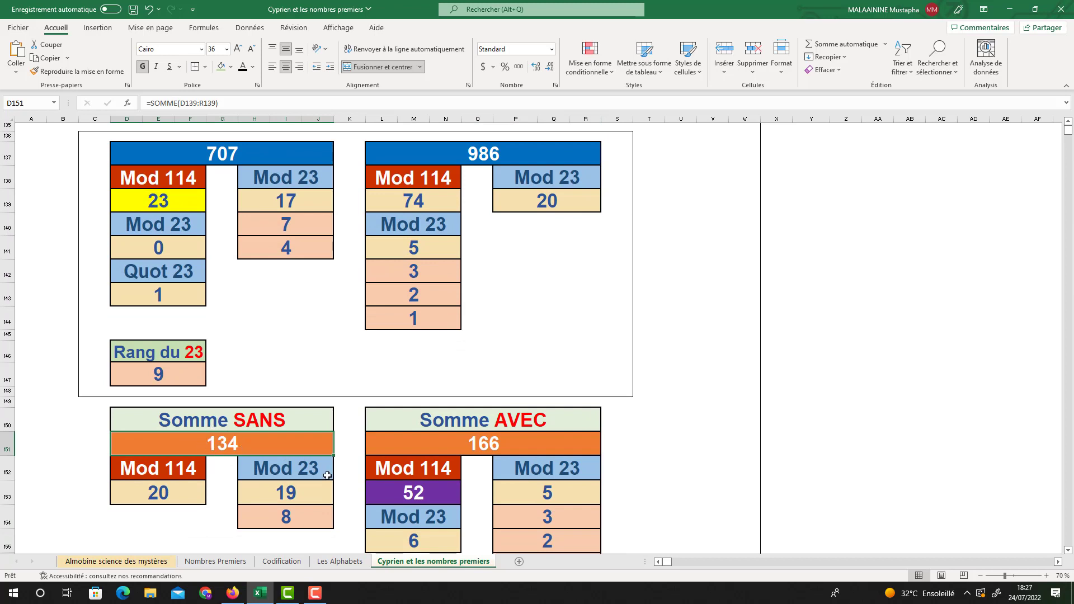
click(265, 495)
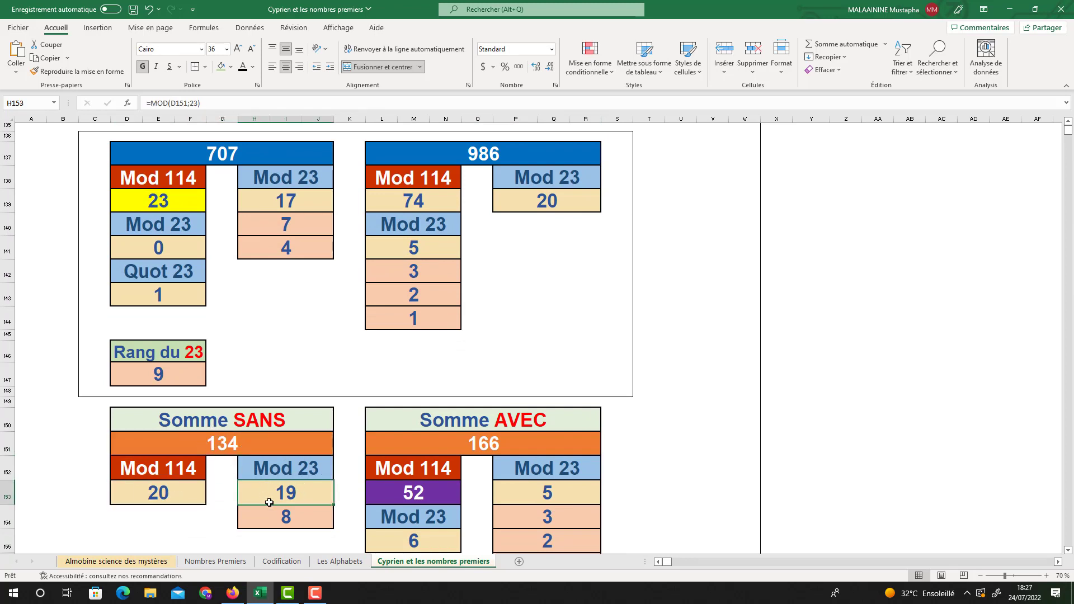
click(294, 519)
- Examine the Somme AVEC total, its Mod 114 and Mod 23 results and successive ranks, and select the result block starting at D153
click(496, 443)
click(419, 468)
click(495, 473)
click(412, 497)
click(564, 492)
scroll(421, 489, down, 1)
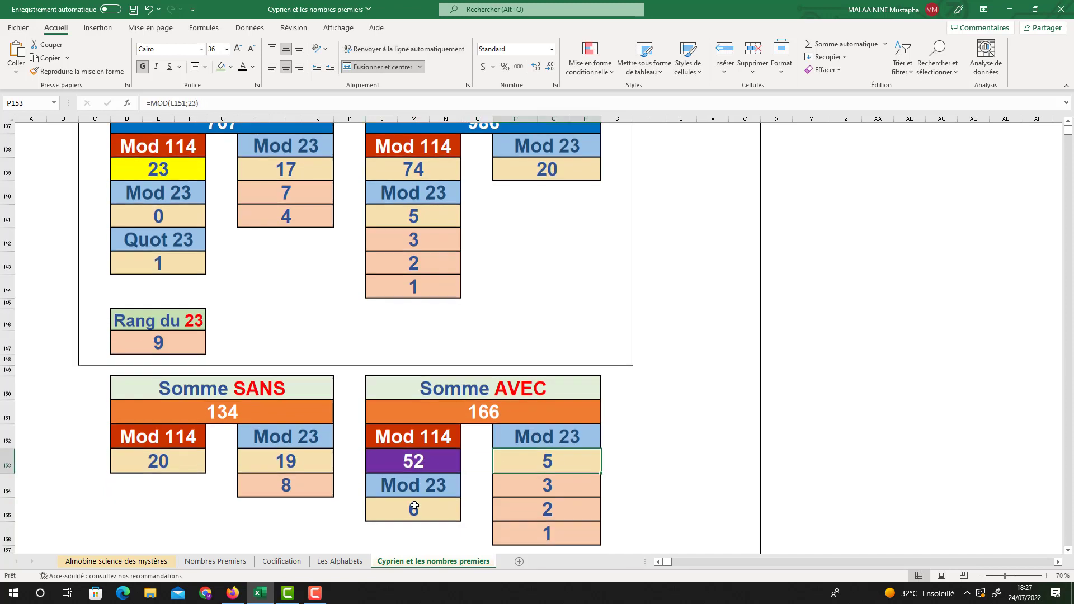
click(544, 491)
click(545, 513)
click(545, 534)
drag(205, 467, 565, 545)
- Follow the "20 + 19 + 8" sum from its source cells to its Mod 23 result and the "Rang du 47" cell
scroll(578, 484, down, 1)
scroll(579, 484, down, 1)
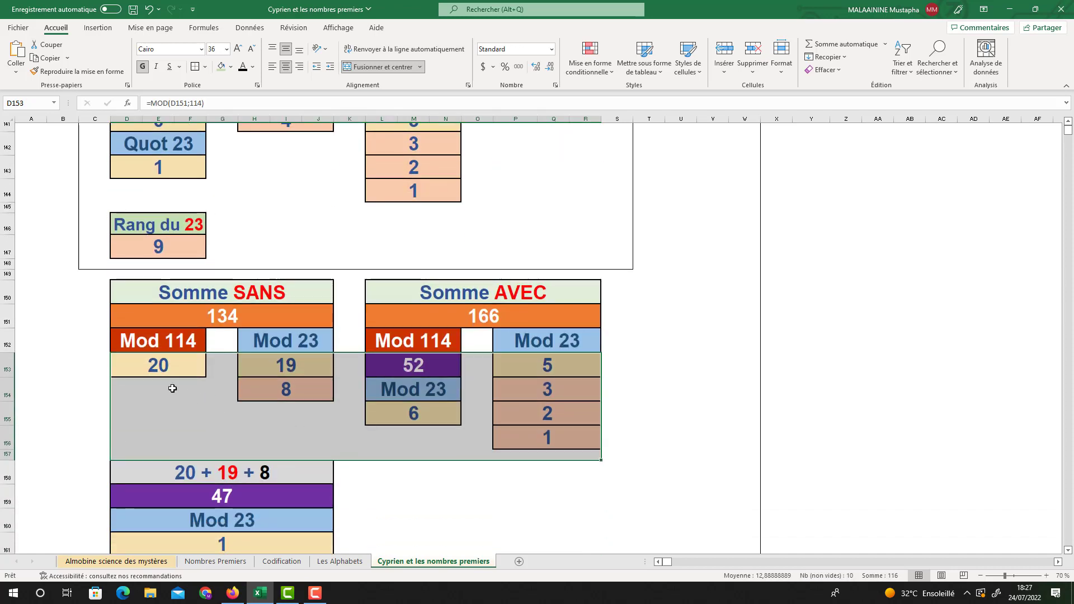
click(160, 364)
click(308, 366)
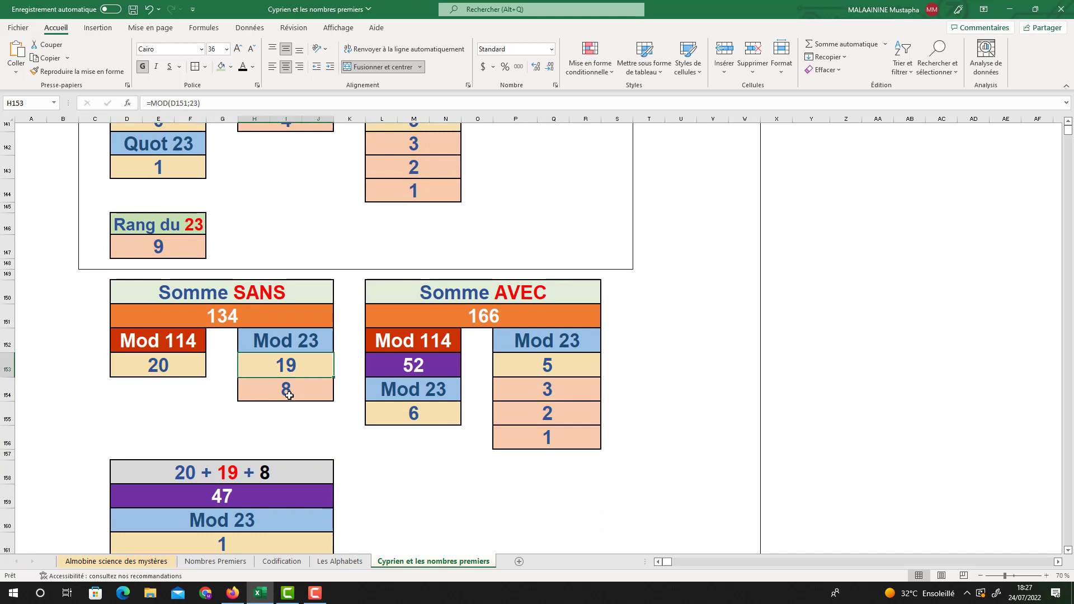
click(226, 496)
click(250, 515)
scroll(218, 499, down, 1)
click(216, 471)
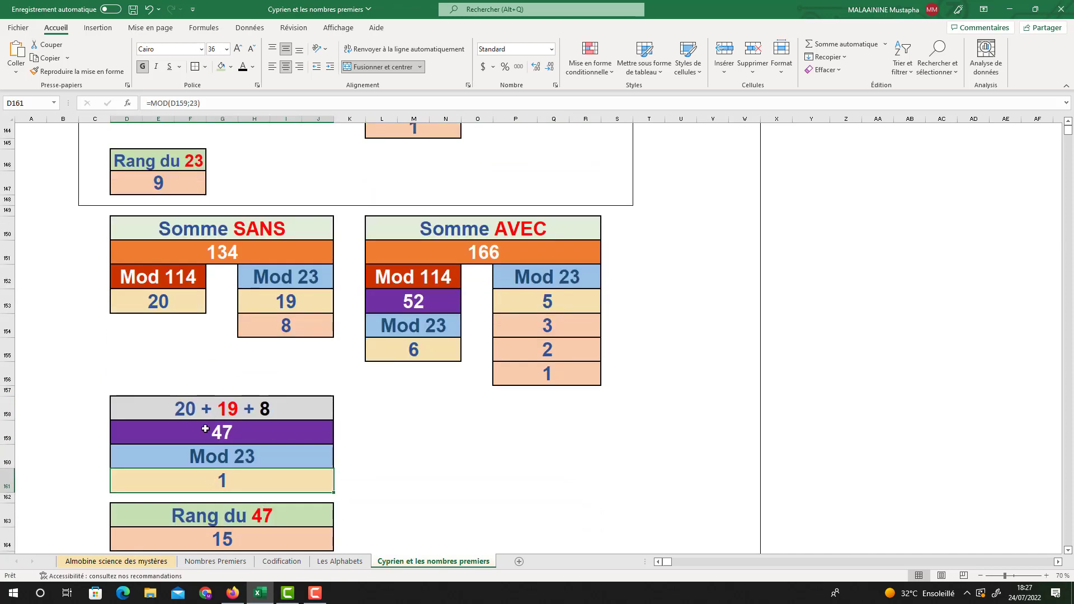
click(245, 538)
scroll(453, 486, down, 1)
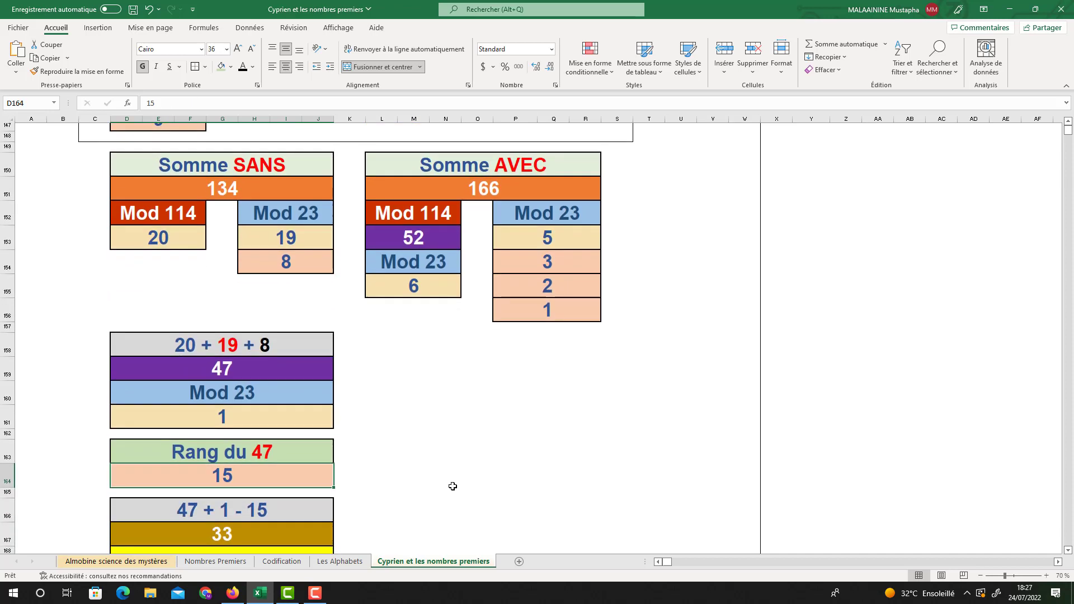
- Trace the "47 + 1 - 15" formula in D167 back to the sum in D159 and its Mod 23 result
click(207, 330)
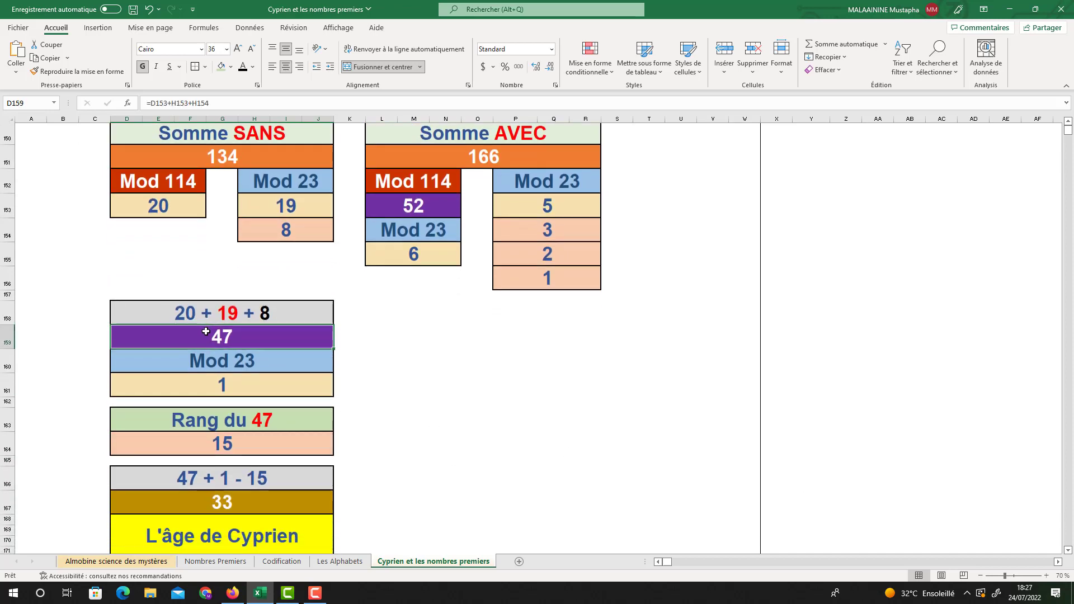
click(215, 385)
click(233, 501)
scroll(233, 503, down, 1)
scroll(233, 501, down, 1)
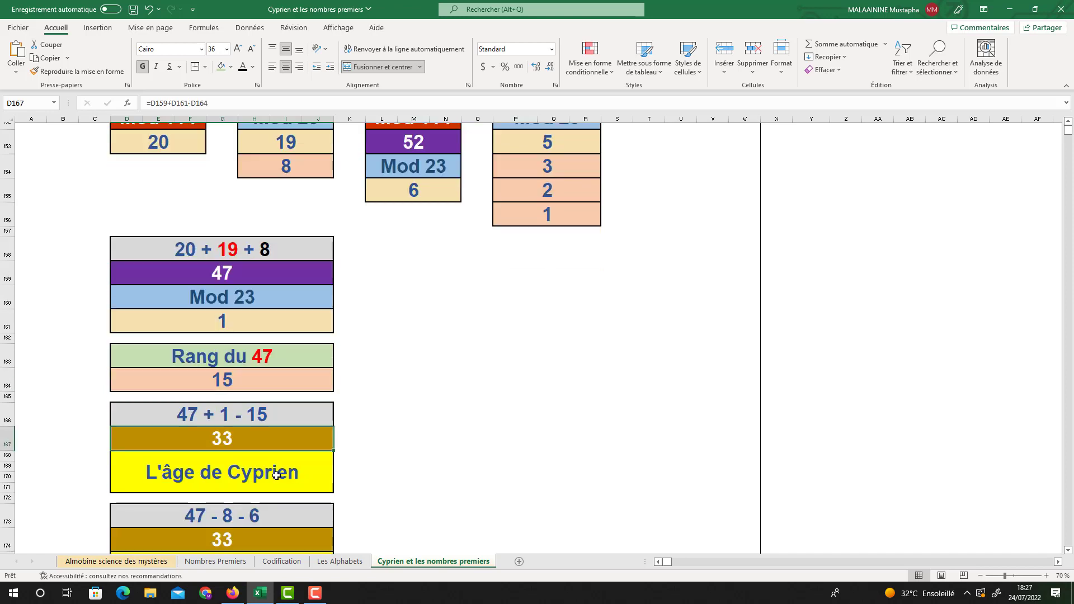
scroll(277, 476, up, 1)
drag(147, 175, 292, 227)
click(228, 470)
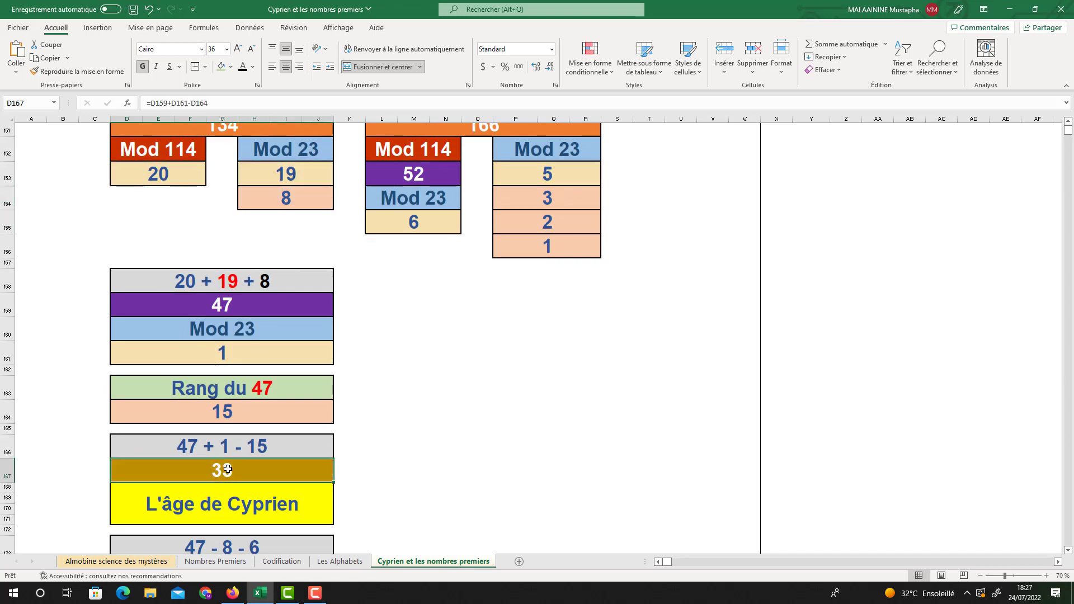
- Trace the "47 - 8 - 6" formula in D174 back to its operands in D159, H154 and L155
click(287, 204)
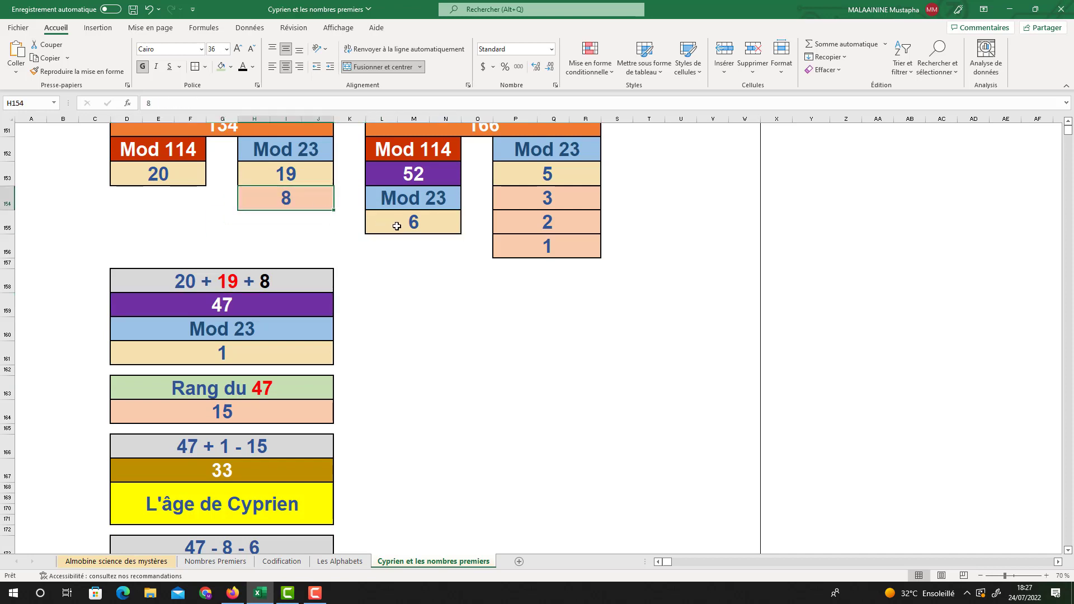
drag(573, 178, 554, 248)
click(220, 305)
click(294, 204)
click(411, 226)
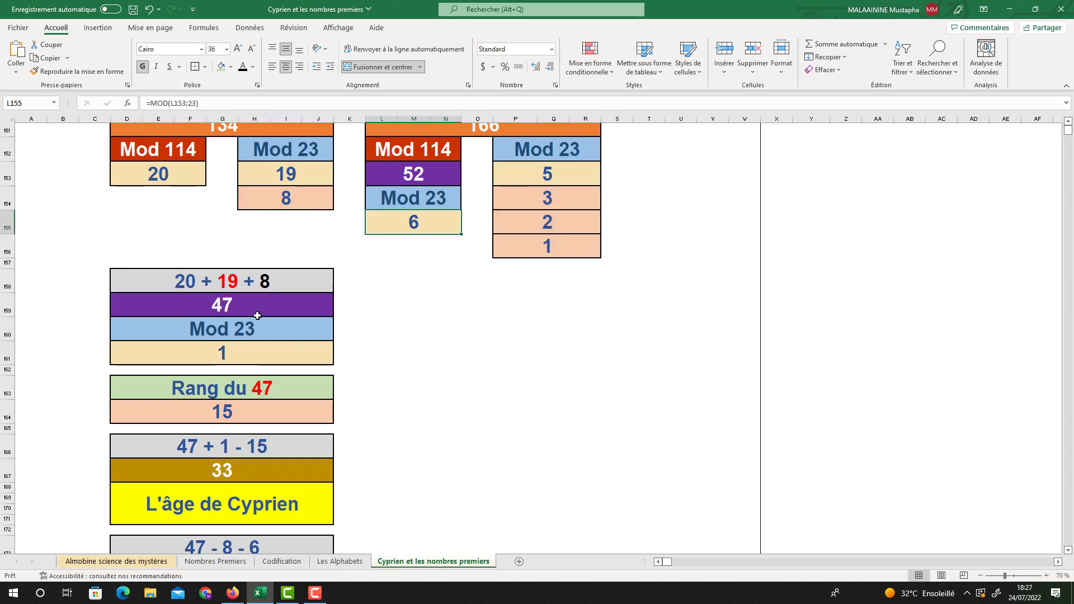
click(234, 304)
click(287, 196)
click(411, 224)
scroll(383, 240, down, 2)
click(218, 474)
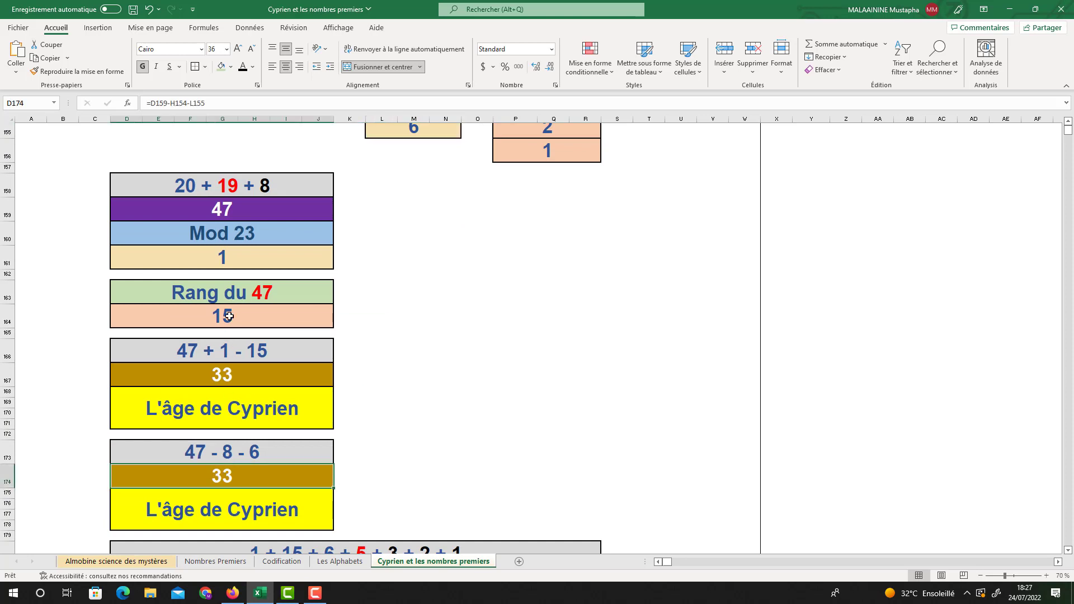
click(225, 211)
scroll(228, 211, up, 1)
drag(287, 170, 386, 189)
- Review the "Rang du 47" result in D164 and its use in the "47 + 1 - 15" age calculation
click(226, 317)
click(216, 379)
drag(206, 351, 221, 380)
scroll(239, 405, down, 1)
scroll(257, 428, down, 1)
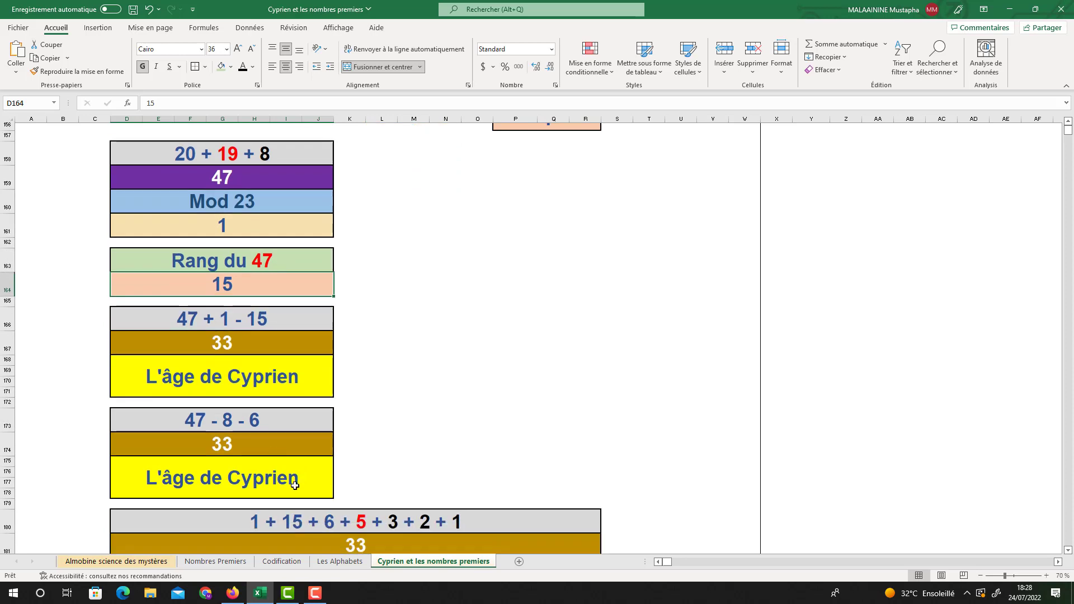
- Trace the "1 + 15 + 6 + 5 + 3 + 2 + 1" formula in D181 back to D161, D164, L155 and P153 to P156
double_click(333, 537)
scroll(305, 482, up, 2)
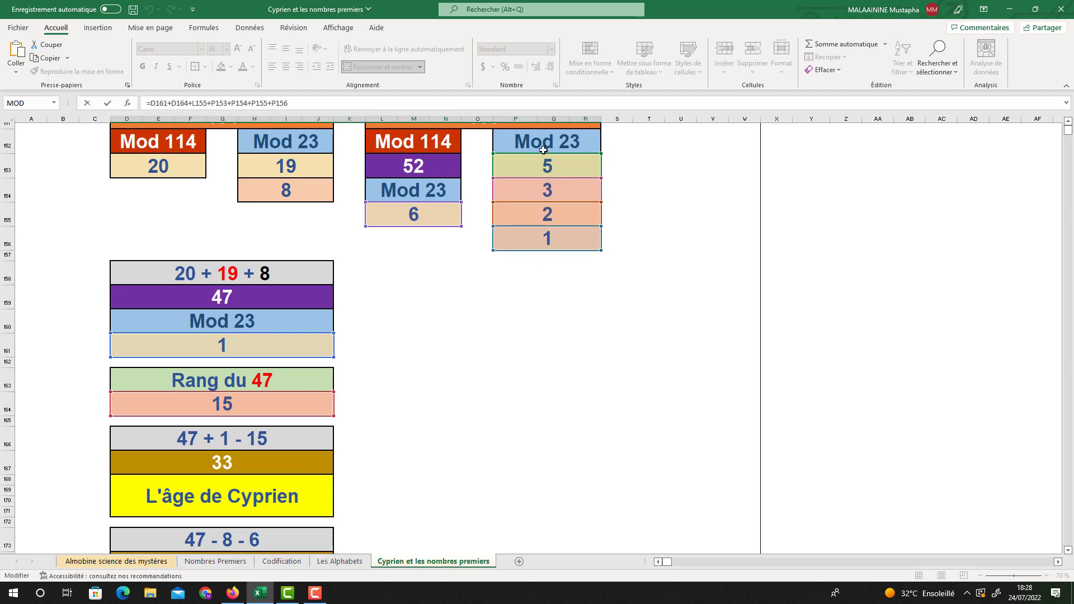
key(Return)
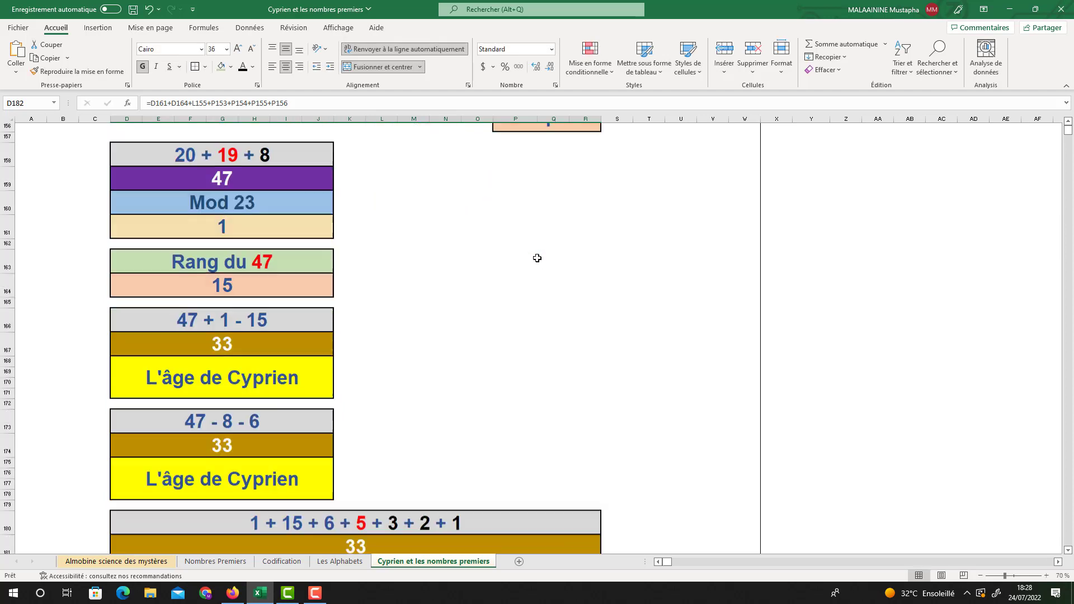
- Trace the "47 + 15 + 52" formula in D188 back to its operands in D159, D164 and L153
scroll(408, 525, down, 2)
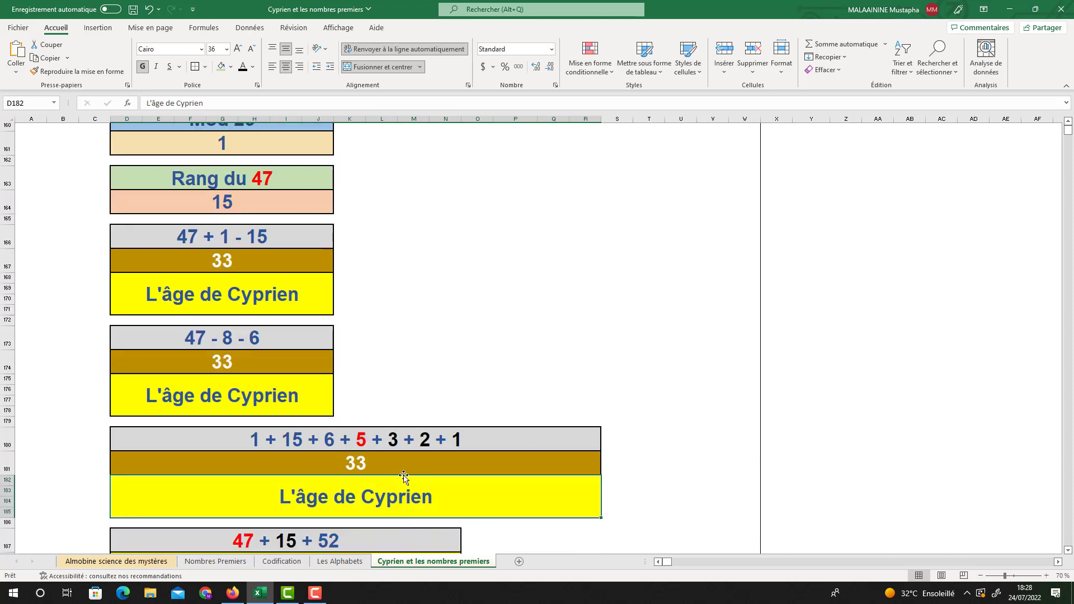
scroll(404, 476, down, 1)
double_click(300, 530)
scroll(392, 443, up, 3)
scroll(427, 219, up, 2)
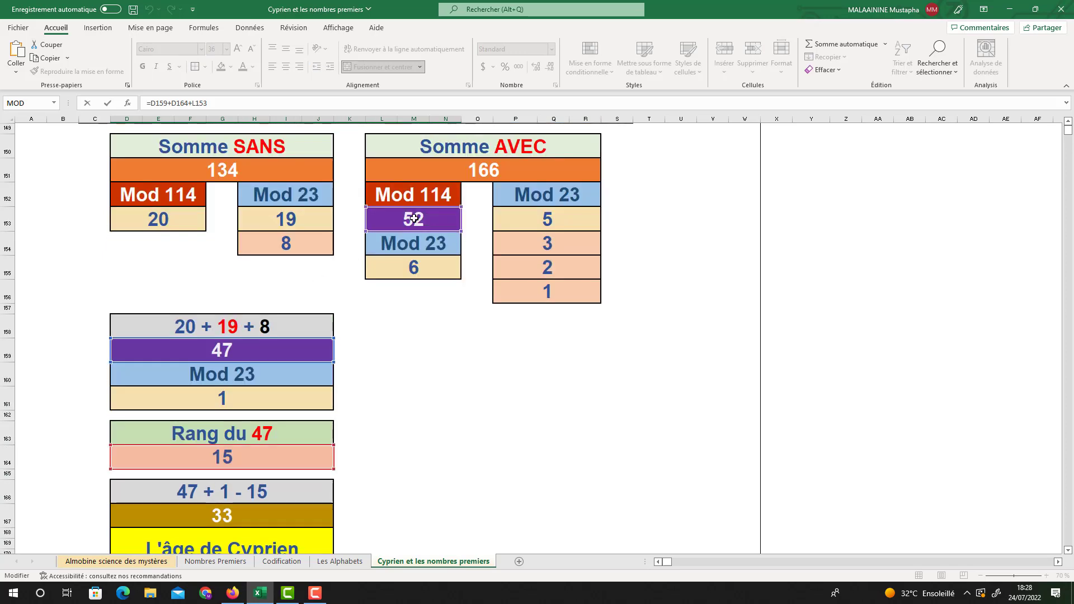
key(Escape)
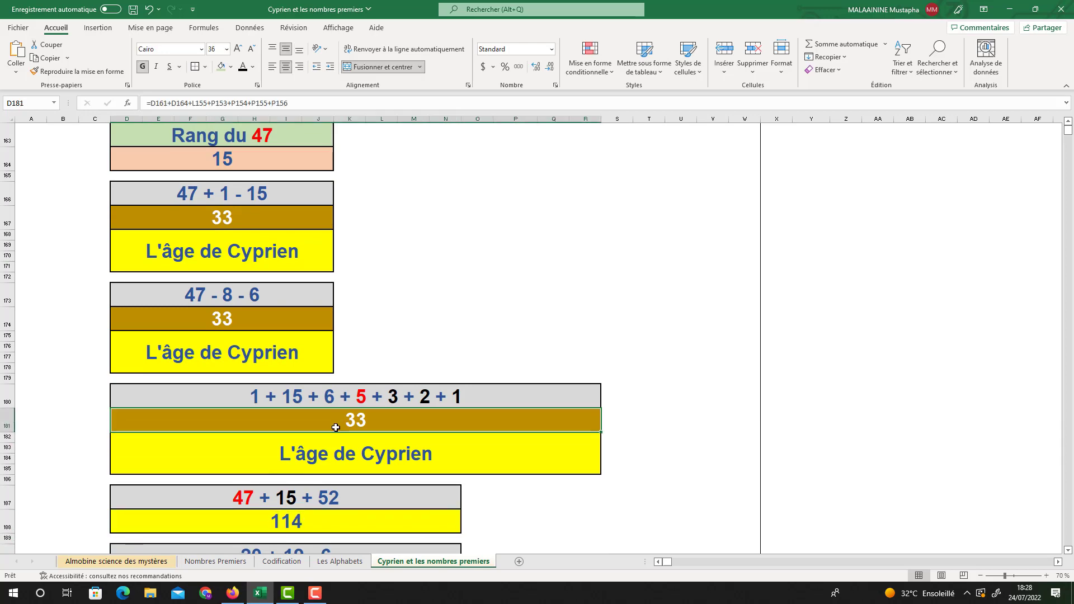
- Trace the "20 + 19 - 6" formula in D191 back to its operands in D153, H153 and L155
scroll(322, 502, down, 1)
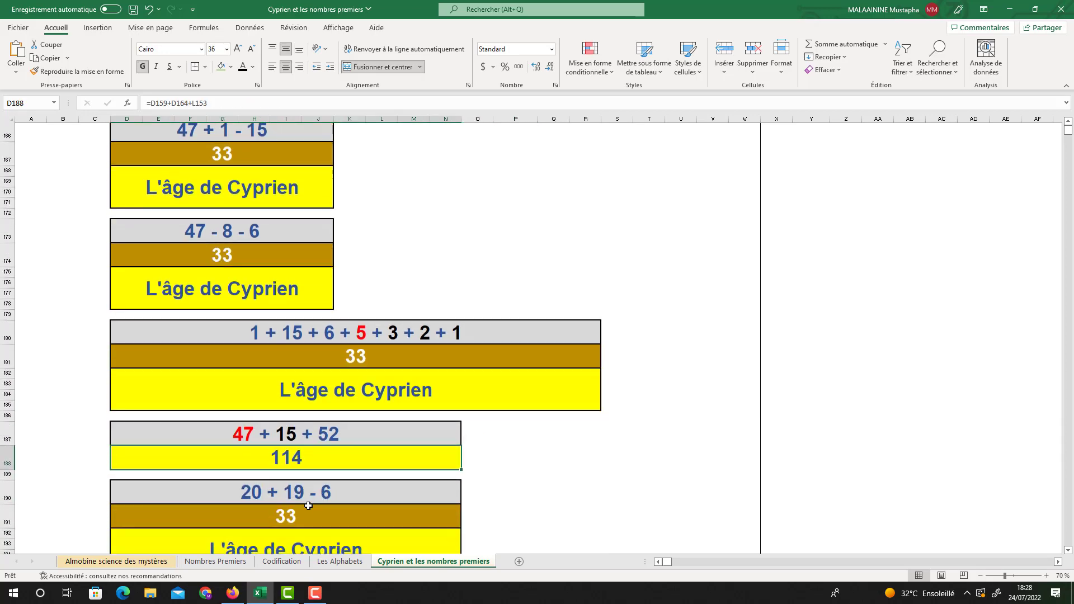
double_click(296, 515)
scroll(332, 446, up, 6)
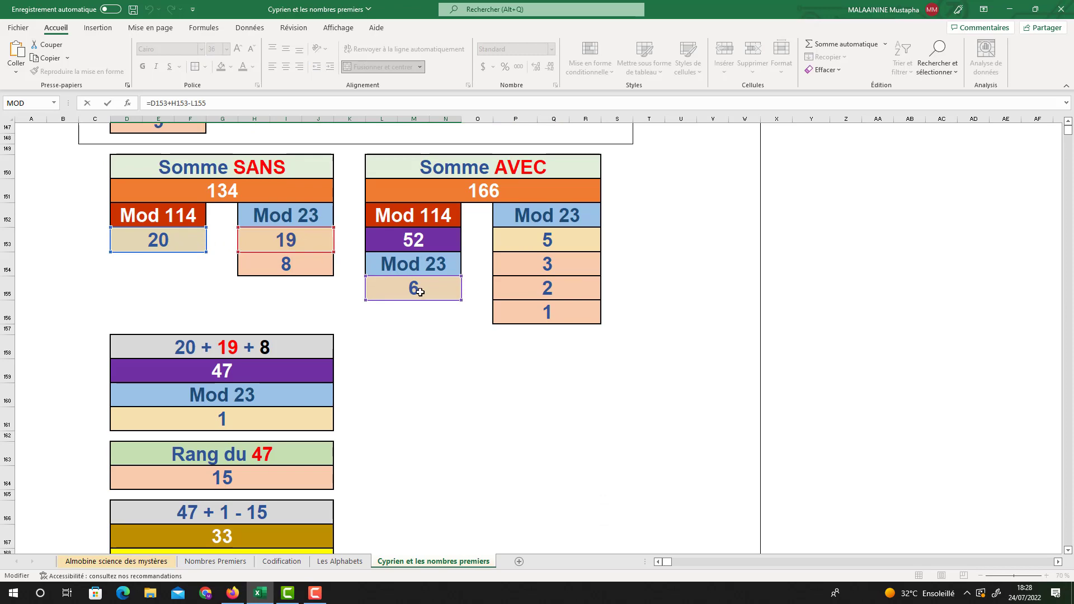
key(Return)
- Trace the "20 + 19 - 3 - 2 - 1" formula in D198 back to D153, H153 and P154 to P156
scroll(291, 491, down, 2)
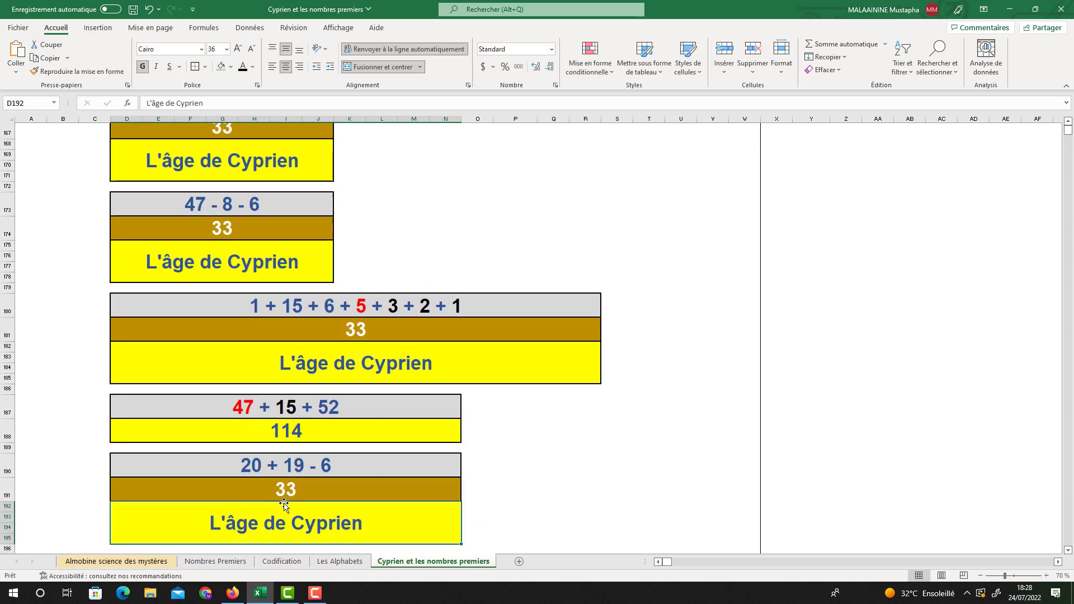
double_click(373, 528)
scroll(205, 252, up, 8)
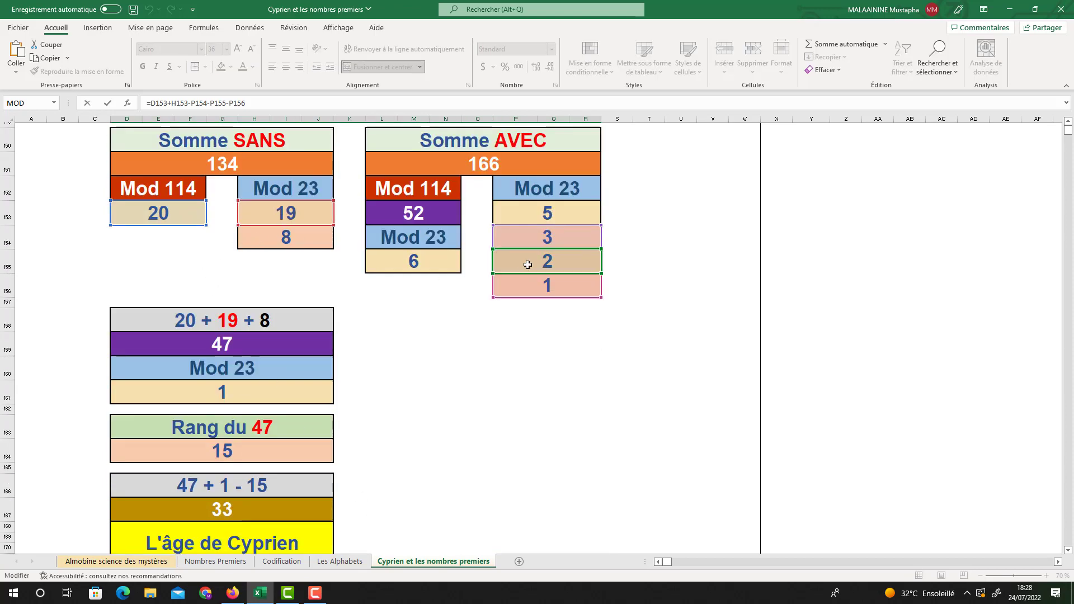
key(Return)
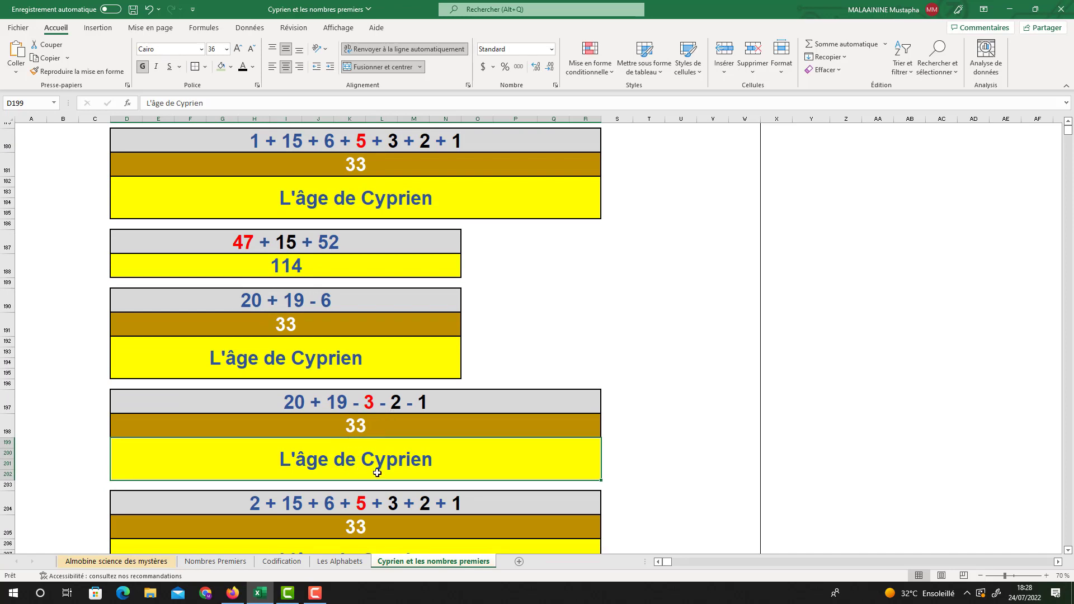
- Trace the "2 + 15 + 6 + 5 + 3 + 2 + 1" block's formula in D205 back to its source cells
scroll(377, 473, down, 1)
double_click(366, 488)
scroll(391, 471, up, 8)
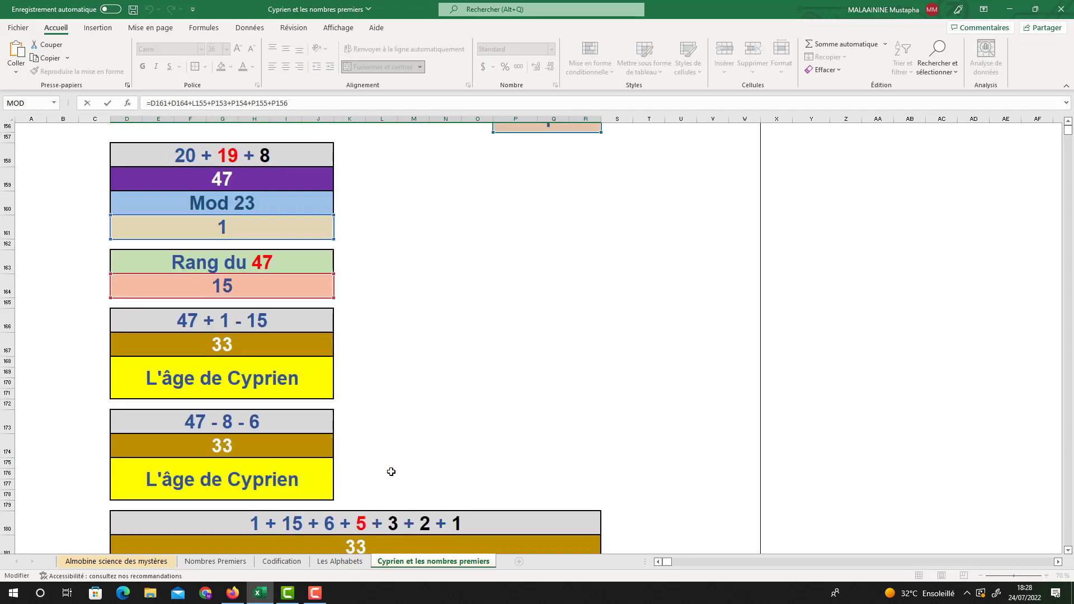